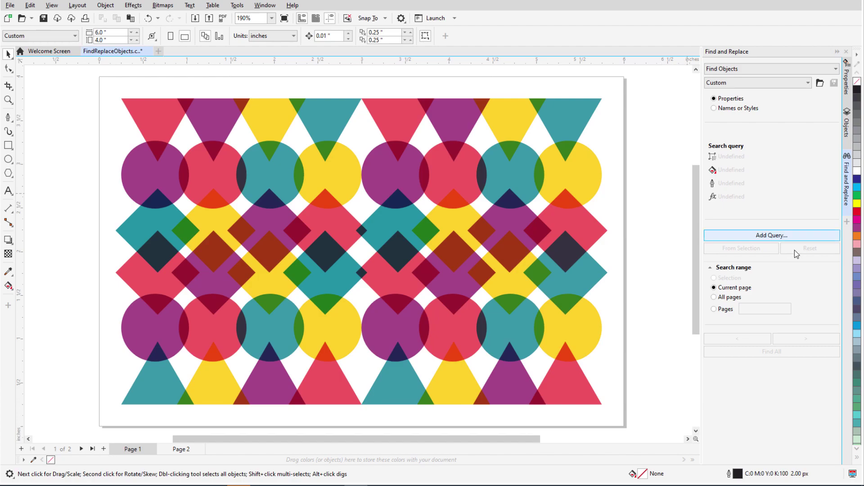
Edit the search query to find polygons with 3 sides and also include ellipses.
click(795, 235)
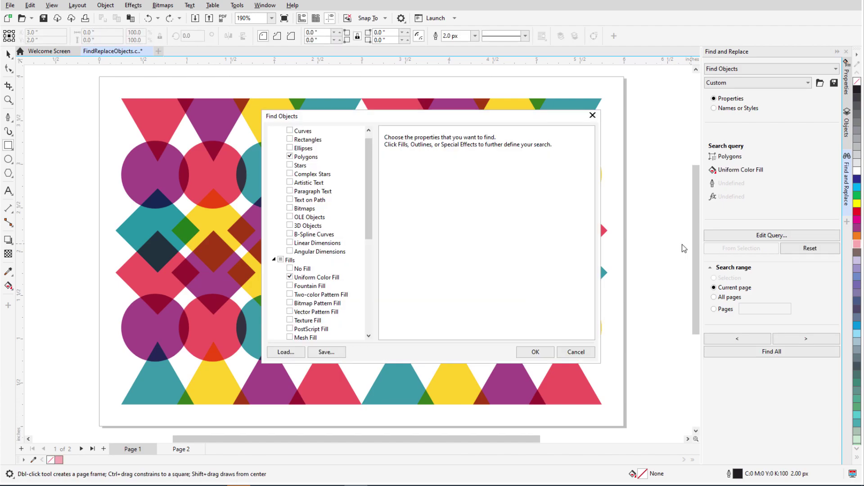
click(328, 161)
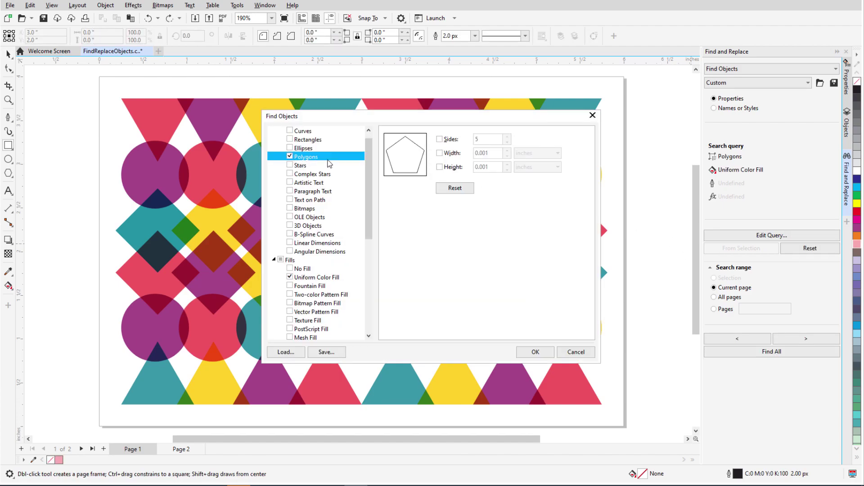
click(439, 139)
click(508, 141)
click(508, 142)
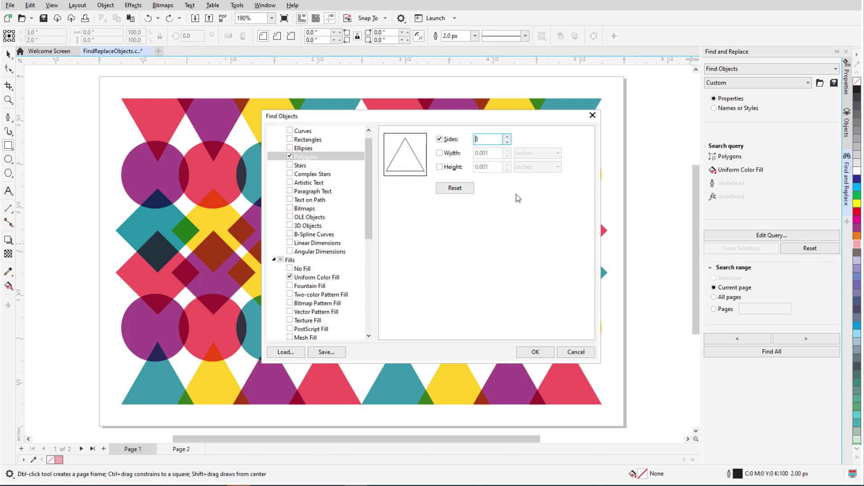
click(289, 148)
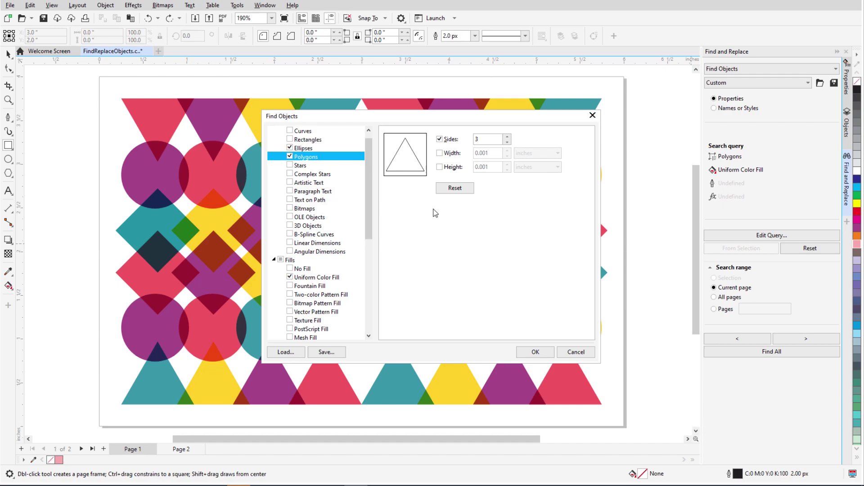
Limit the query's uniform color fill to the pinkish red #F0555F sampled from a circle in the artwork, and apply the query.
click(332, 278)
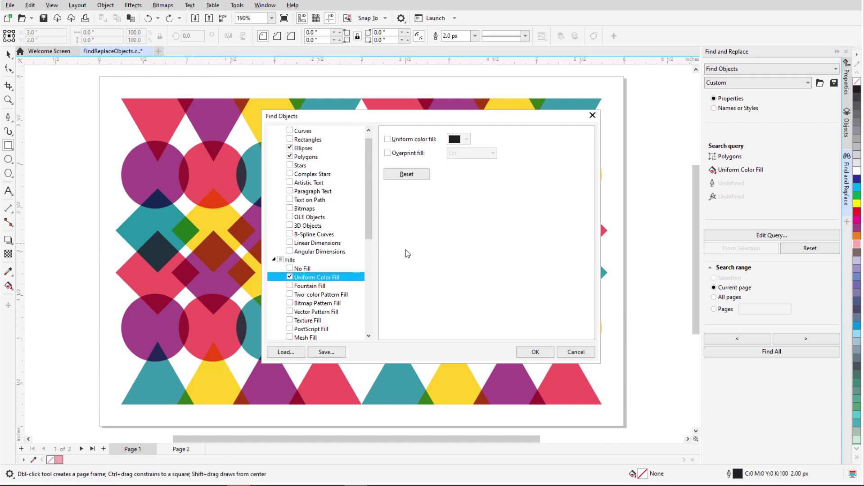
click(387, 139)
click(467, 140)
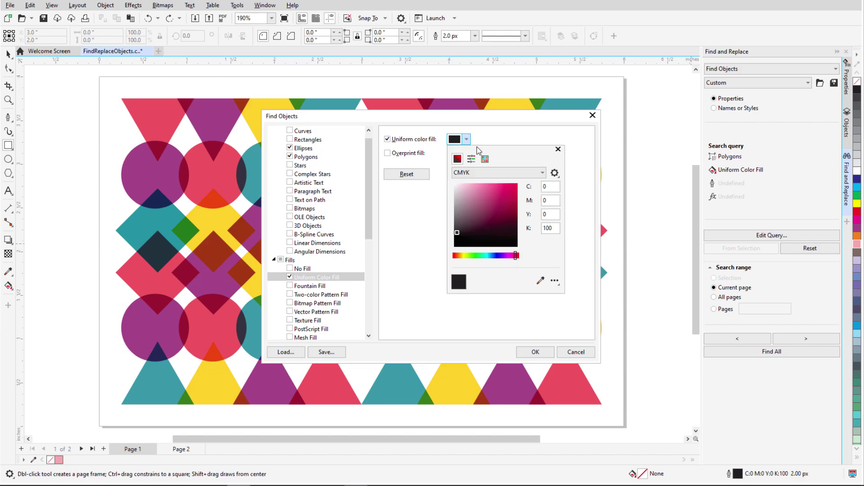
click(540, 281)
click(225, 325)
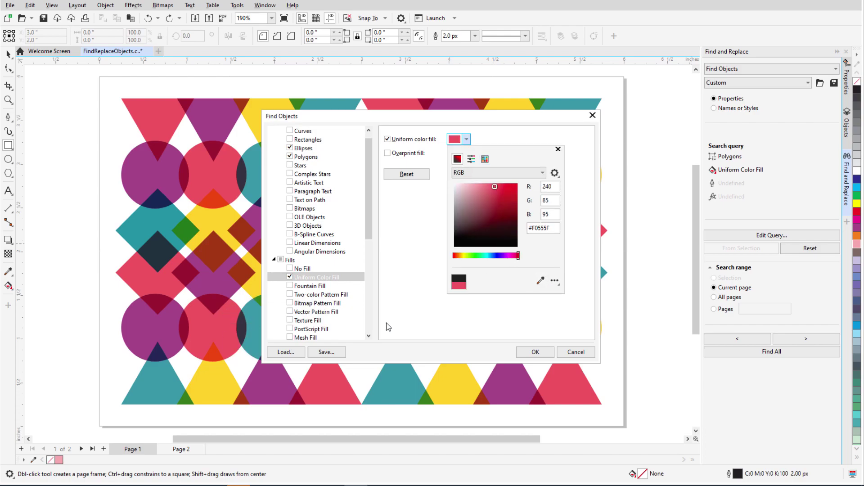
click(531, 356)
click(522, 356)
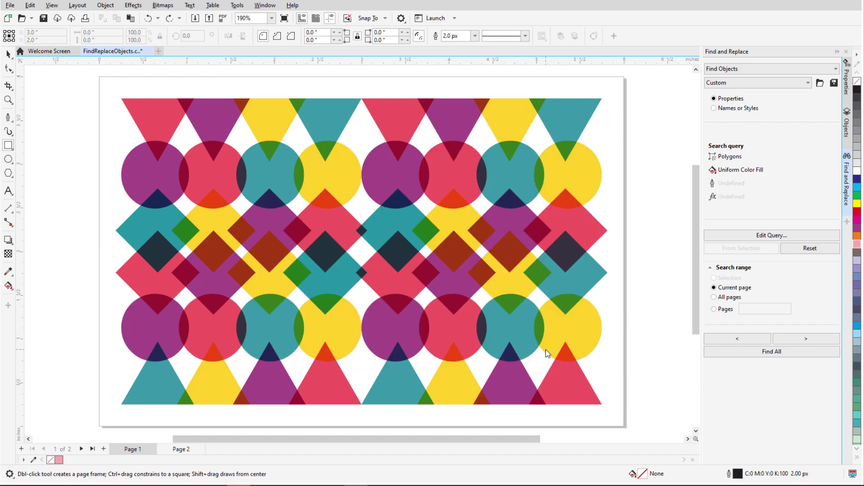
Find all objects matching the query and give the selected shapes an outline width.
click(744, 353)
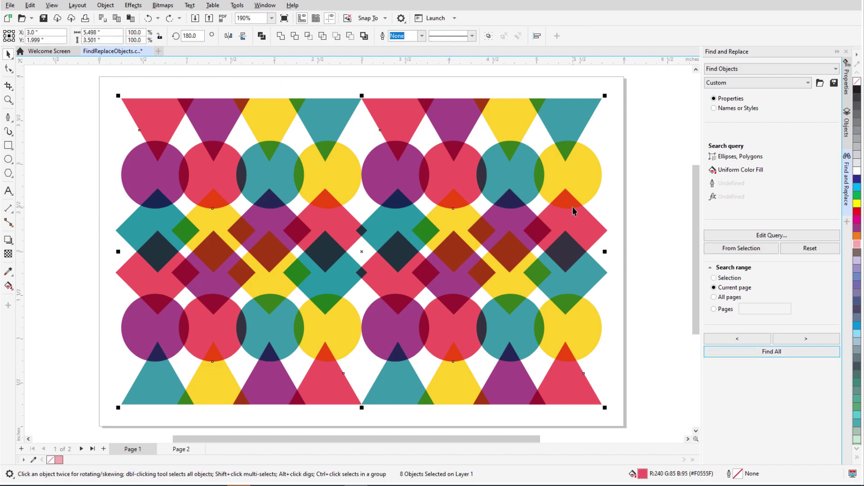
click(421, 36)
click(405, 94)
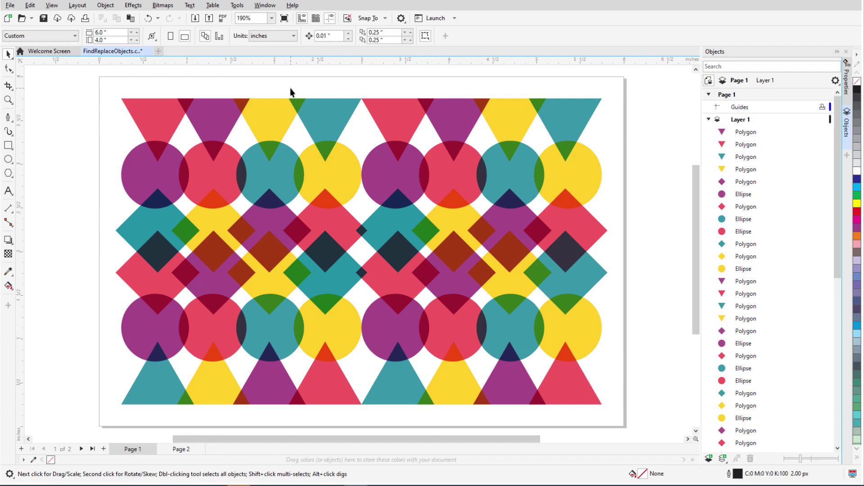
Open Find and Replace for the current document.
click(265, 5)
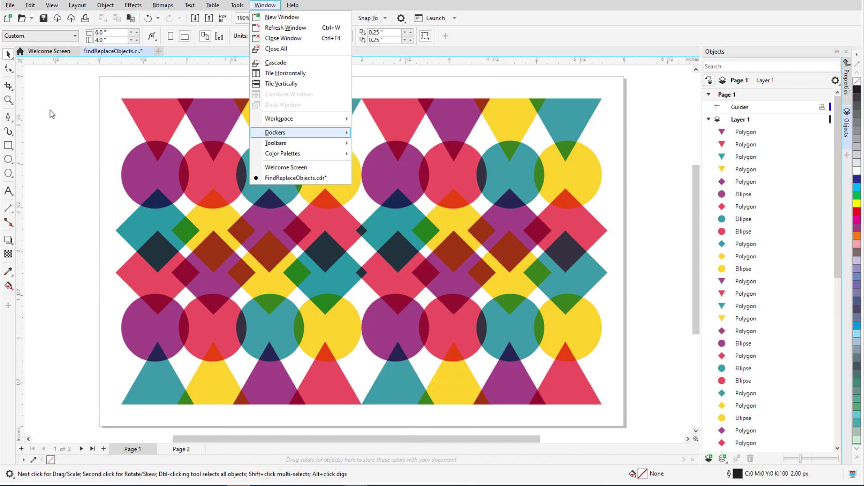
click(50, 109)
click(30, 5)
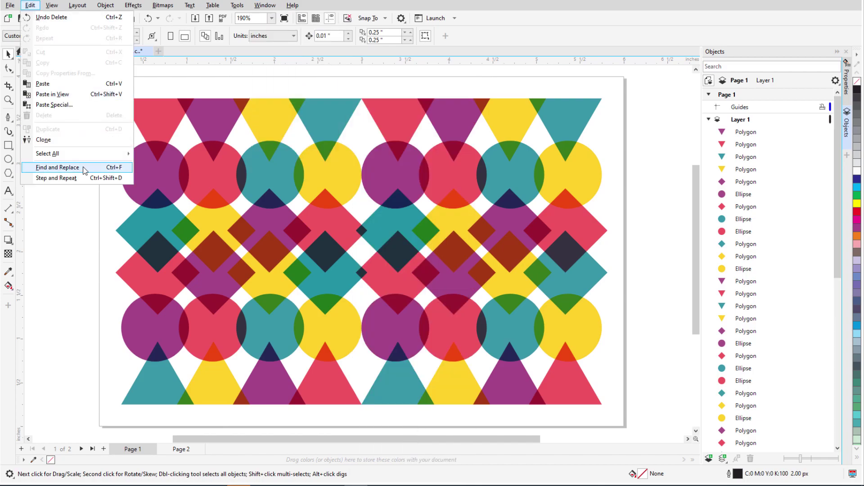
click(57, 167)
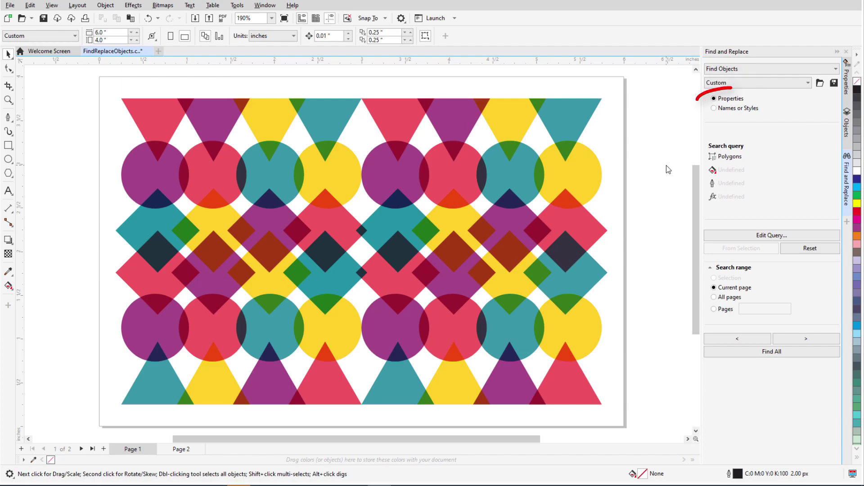
Review the preset search queries and the saved query files in the Find And Replace folder without loading one.
click(808, 83)
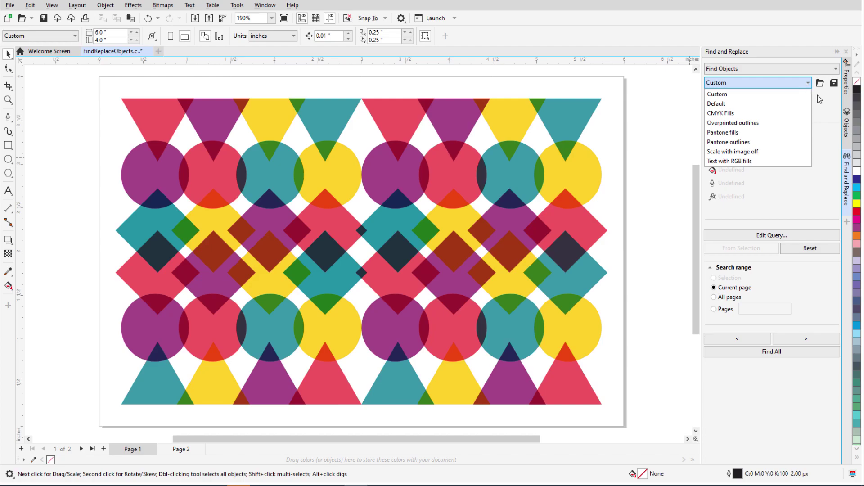
click(817, 95)
click(820, 83)
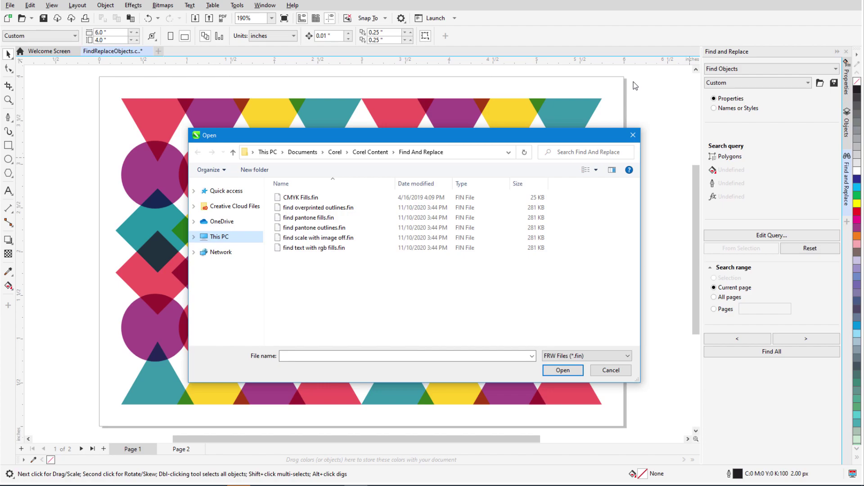
click(633, 135)
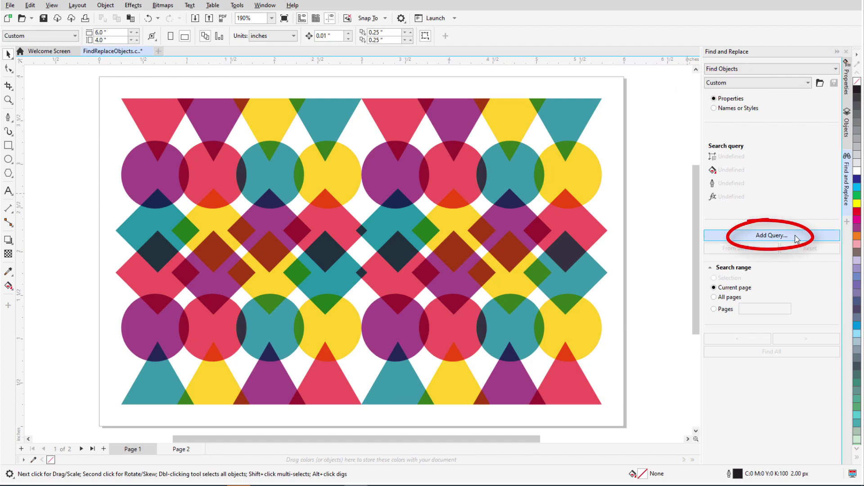
Create a search query for polygons that have a uniform color fill.
click(771, 236)
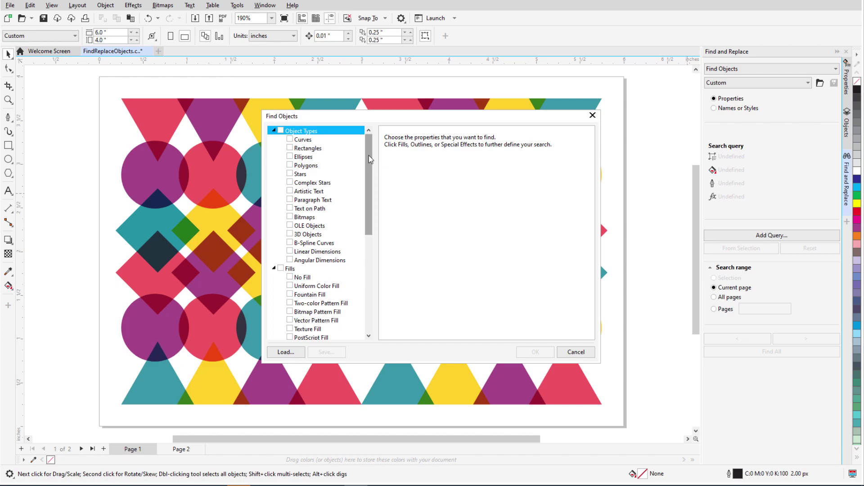
mouse_move(368, 158)
mouse_down()
mouse_move(375, 277)
mouse_move(367, 159)
mouse_up()
click(291, 165)
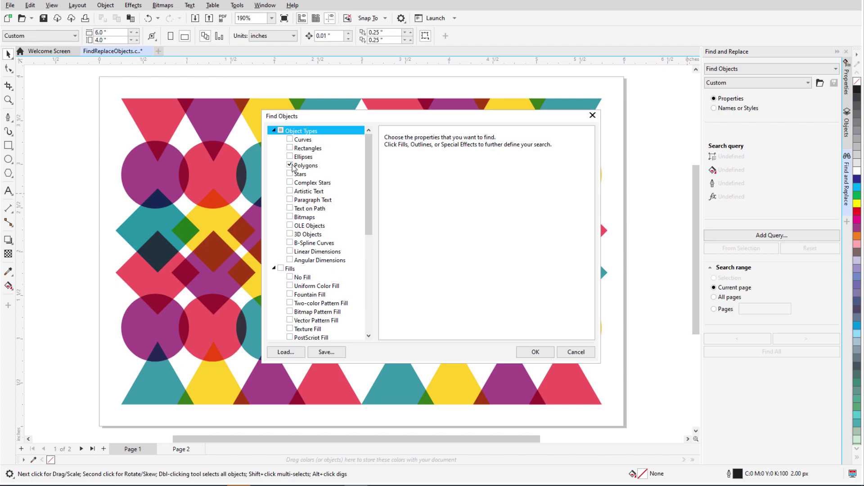
click(291, 286)
click(534, 352)
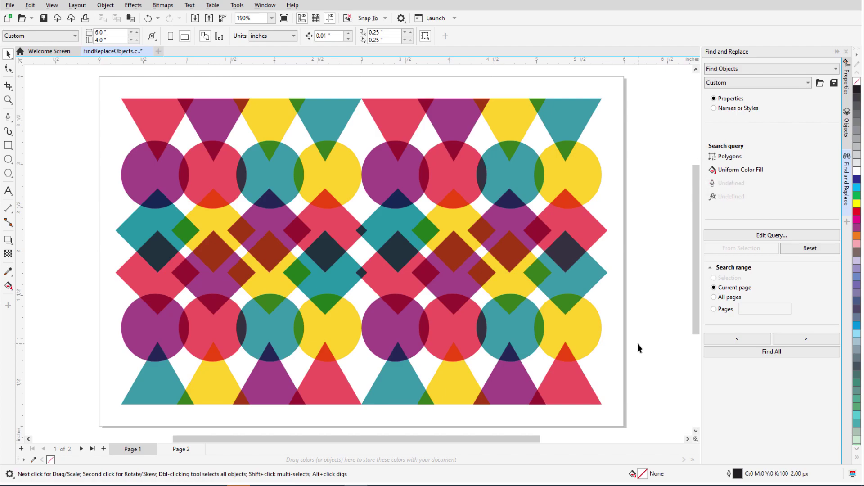
Step through the matching polygons one by one, and select all matches on the current page.
click(807, 341)
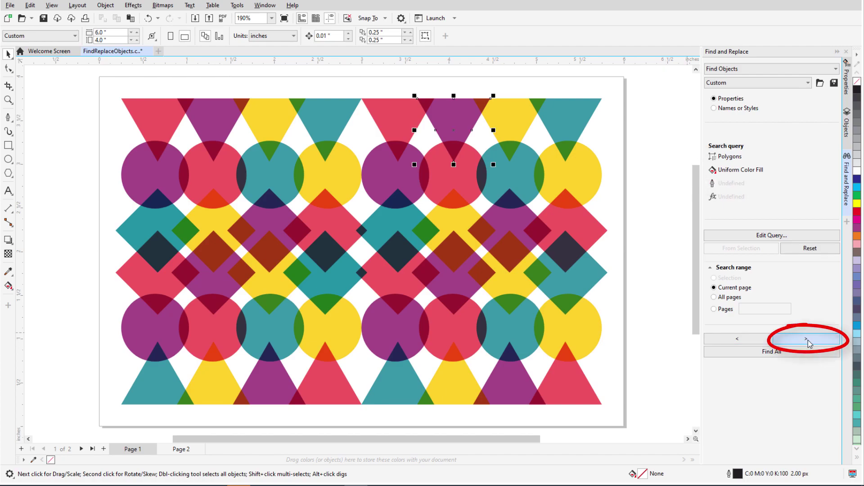
click(809, 339)
click(808, 339)
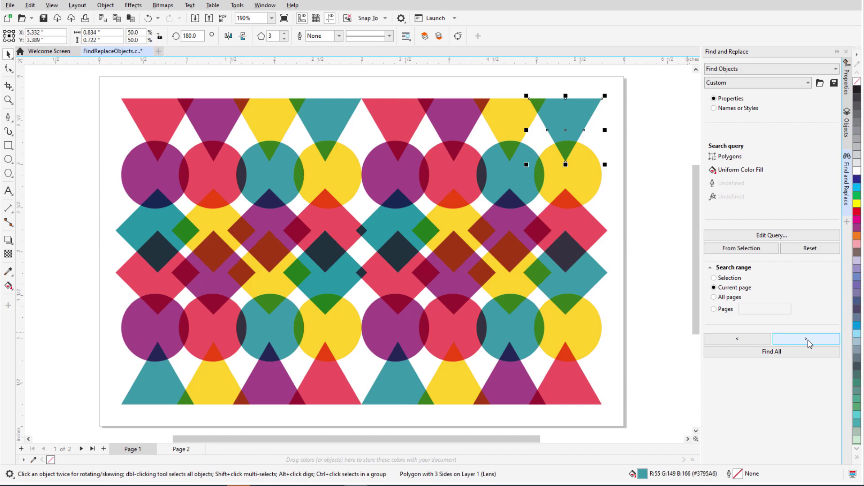
click(808, 340)
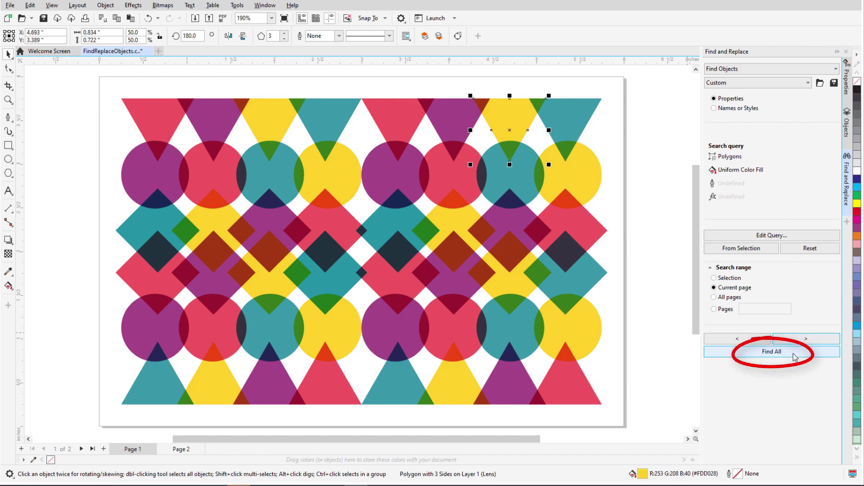
click(771, 352)
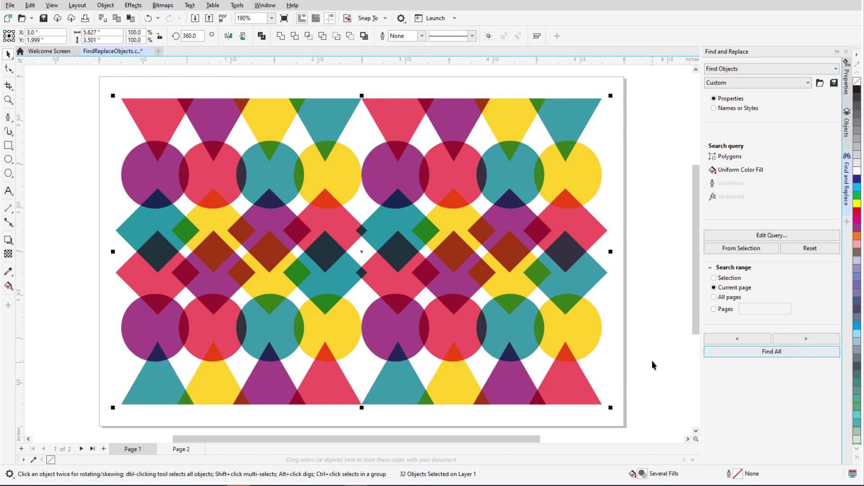
Show the selected polygons in the object list, fill them with pale pink and give them a 3.0 px outline.
click(847, 130)
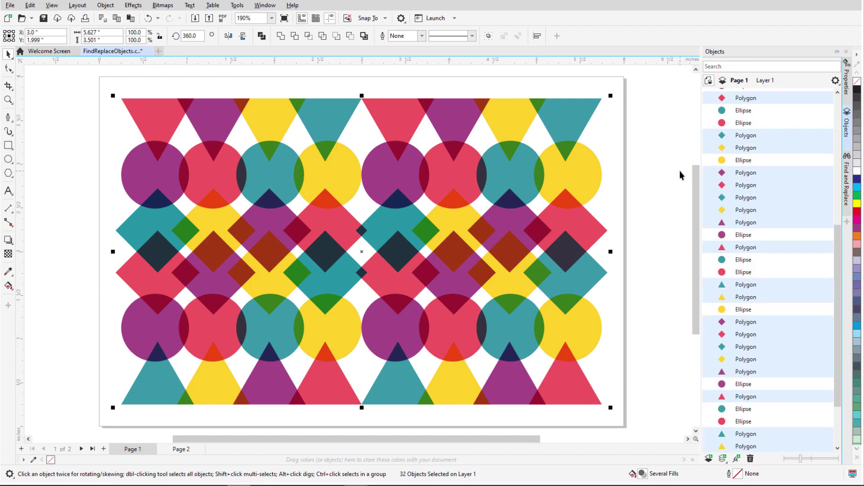
click(856, 244)
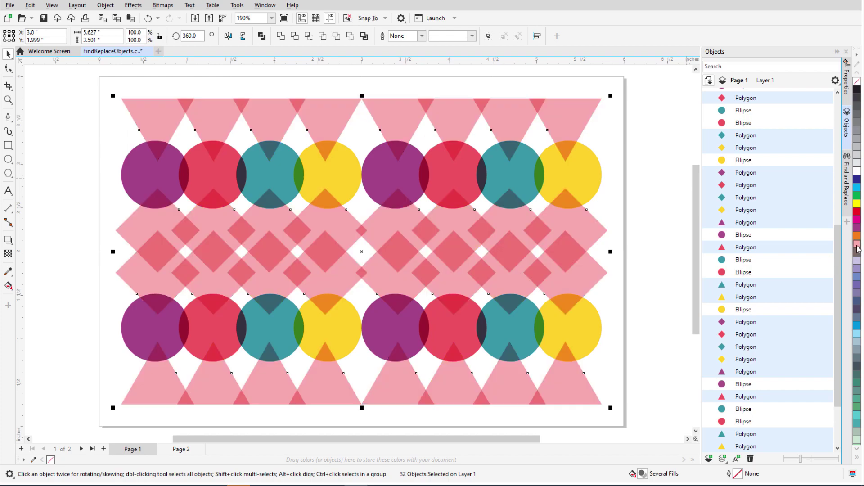
click(422, 35)
click(405, 77)
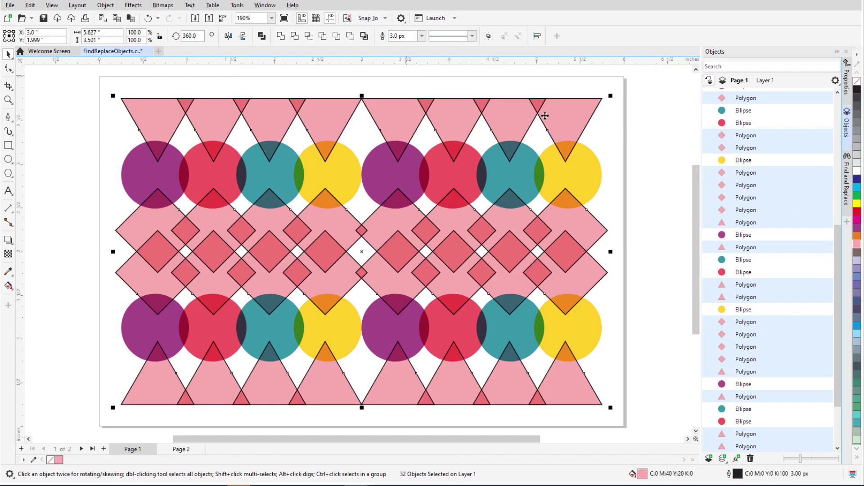
Undo the pink fill and the outline on the polygons, and switch to the Rectangle tool.
key(ctrl+z)
key(ctrl+z)
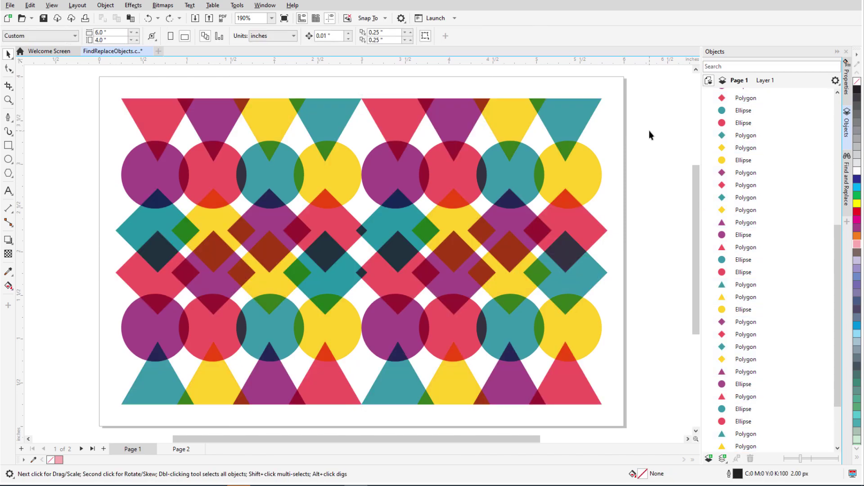
key(F6)
Edit the existing search query so that it finds only 3-sided polygons and also includes ellipses.
click(849, 189)
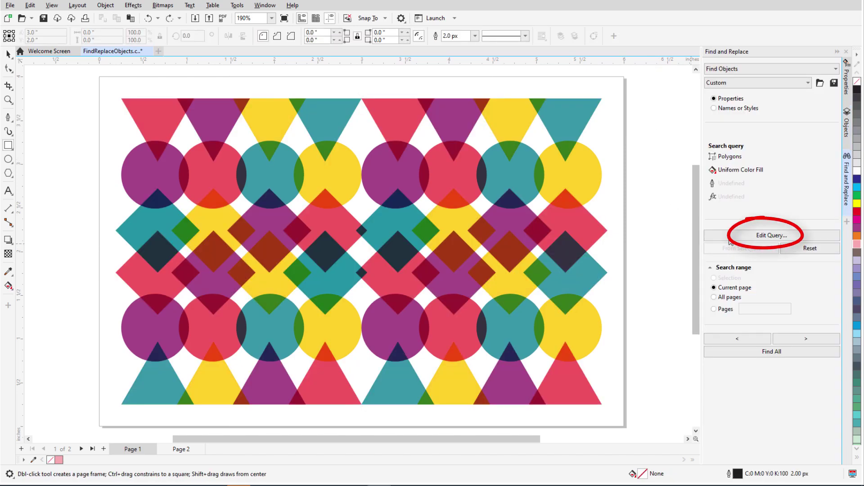
click(771, 235)
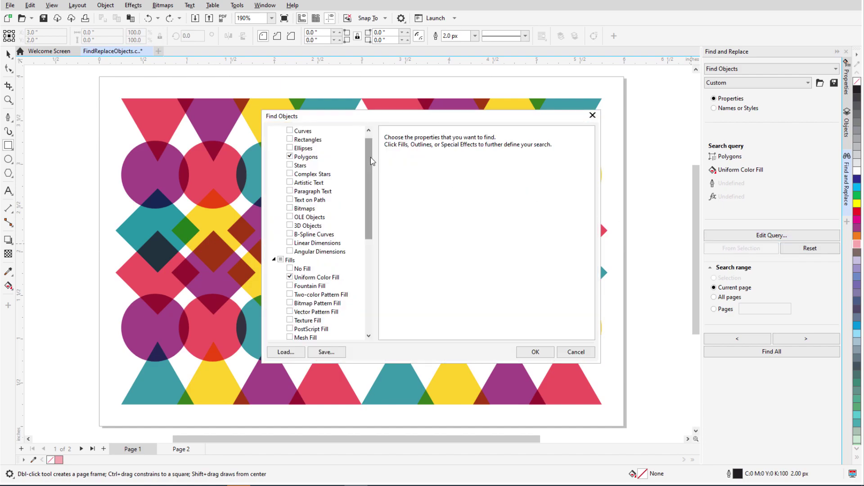
click(305, 158)
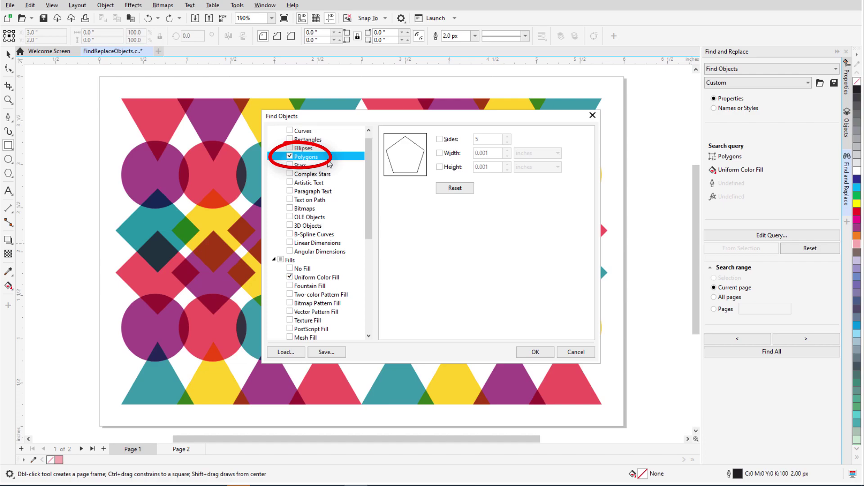
click(448, 140)
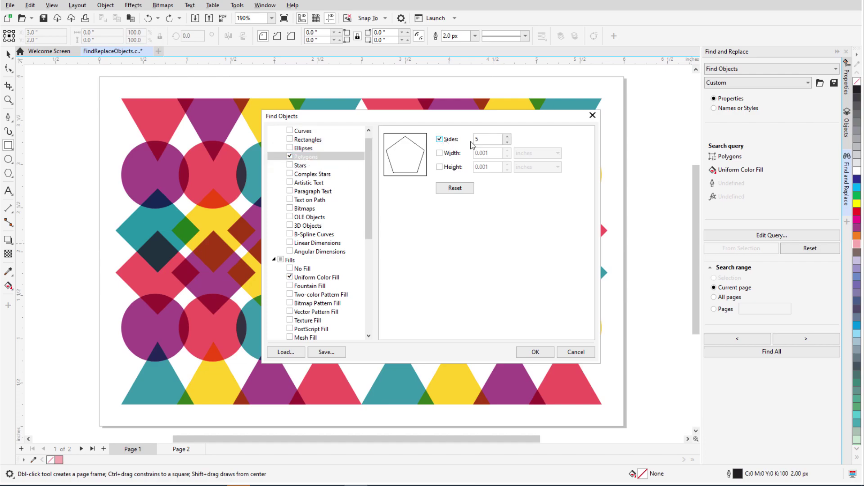
click(508, 142)
click(508, 142)
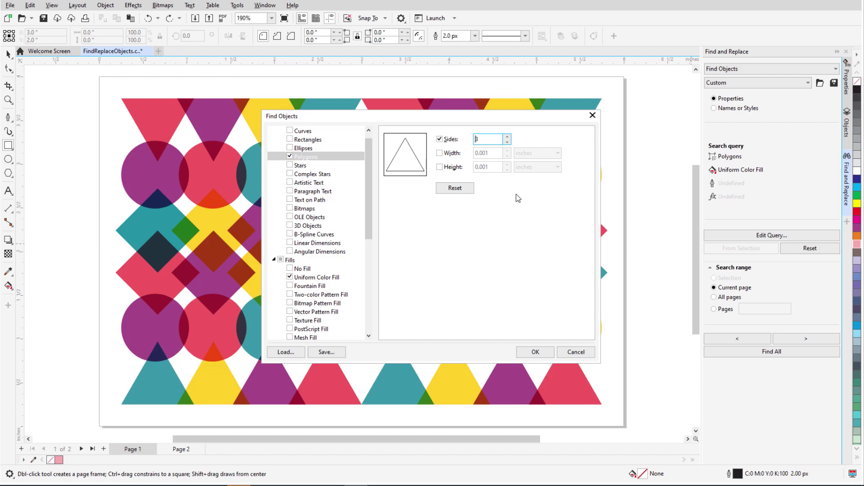
click(290, 148)
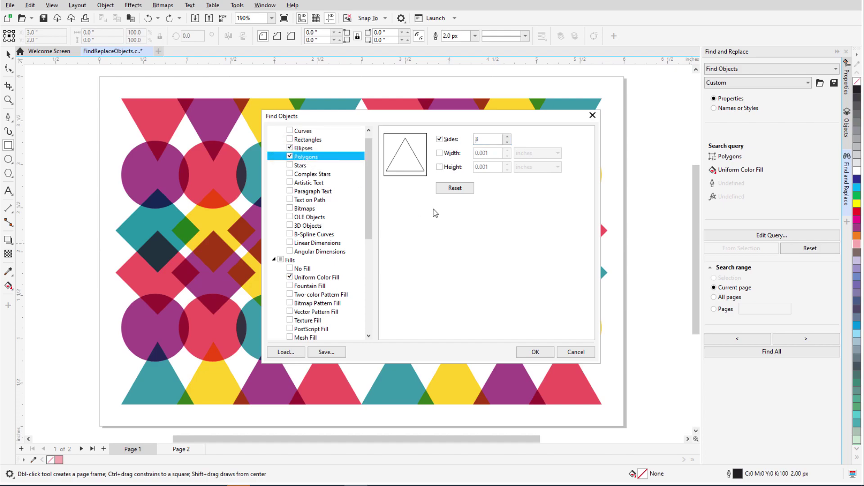
Restrict the query's uniform color fill to the red (#F0555F) sampled from a red circle, and apply the edited query.
click(331, 277)
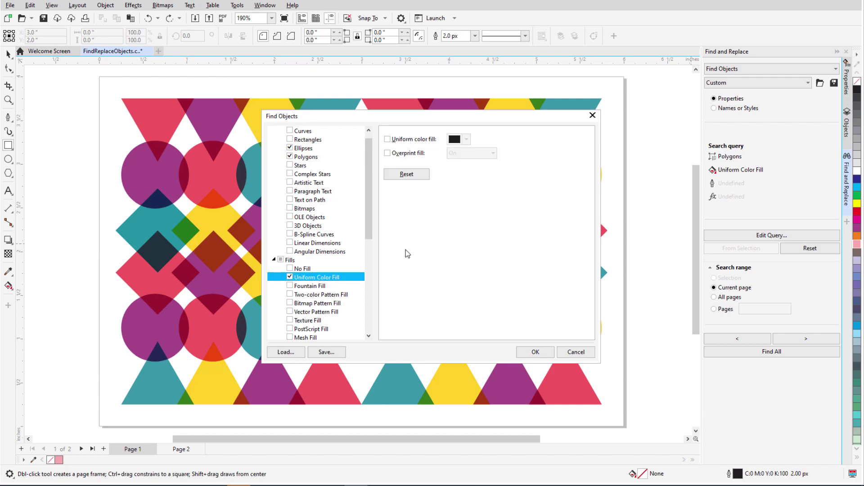
click(387, 139)
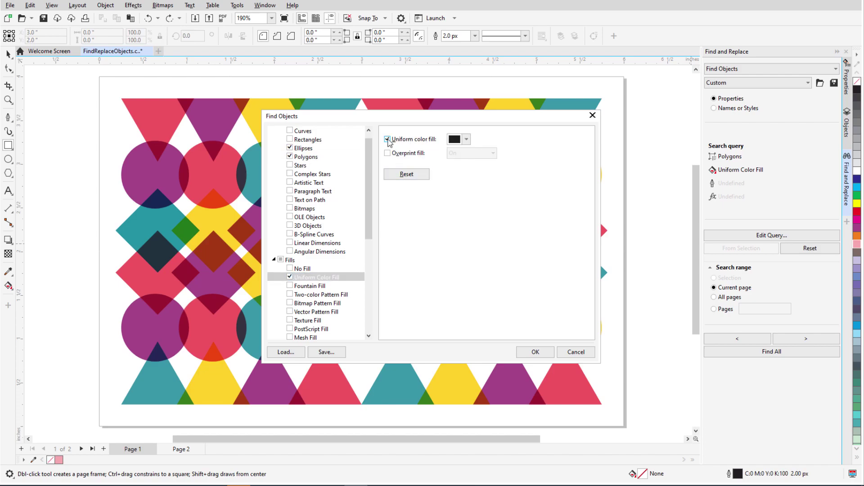
click(466, 139)
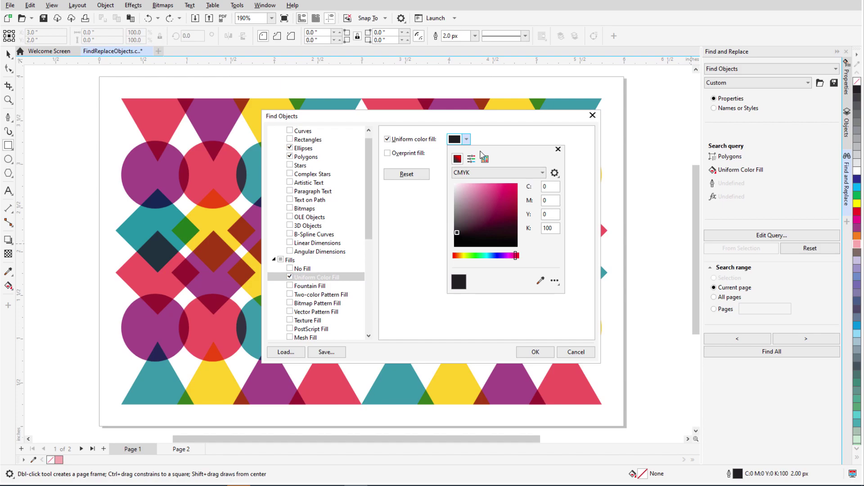
click(540, 281)
click(223, 327)
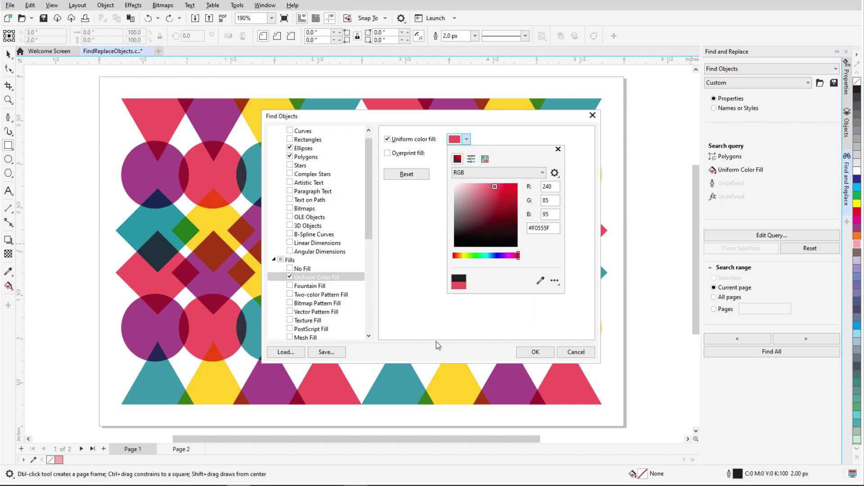
click(521, 354)
click(544, 351)
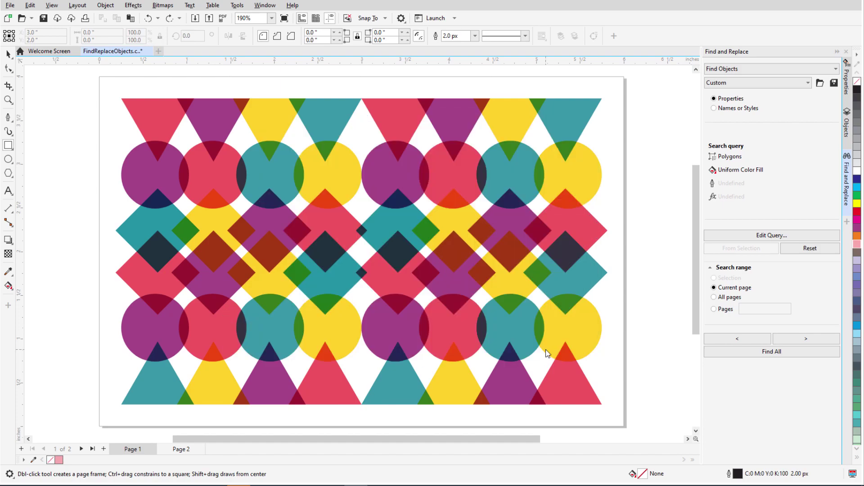
Select all matches on the current page, try an 8.0 px outline on them, and undo it.
click(750, 352)
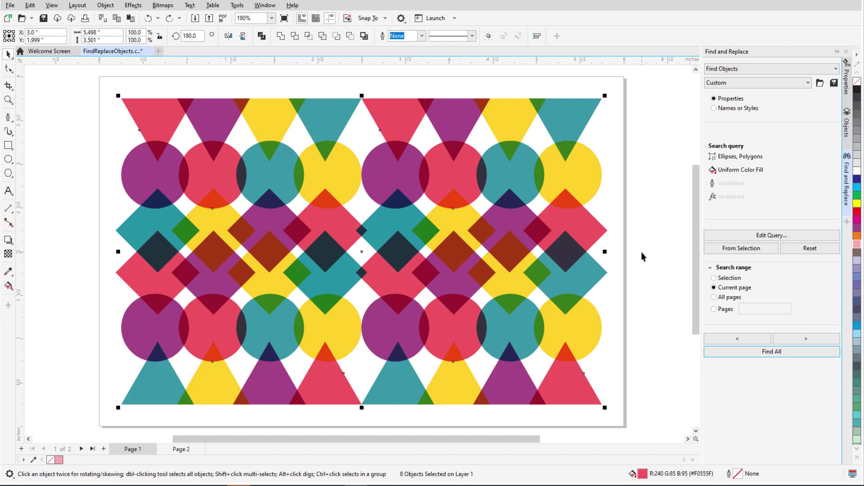
click(422, 36)
click(405, 97)
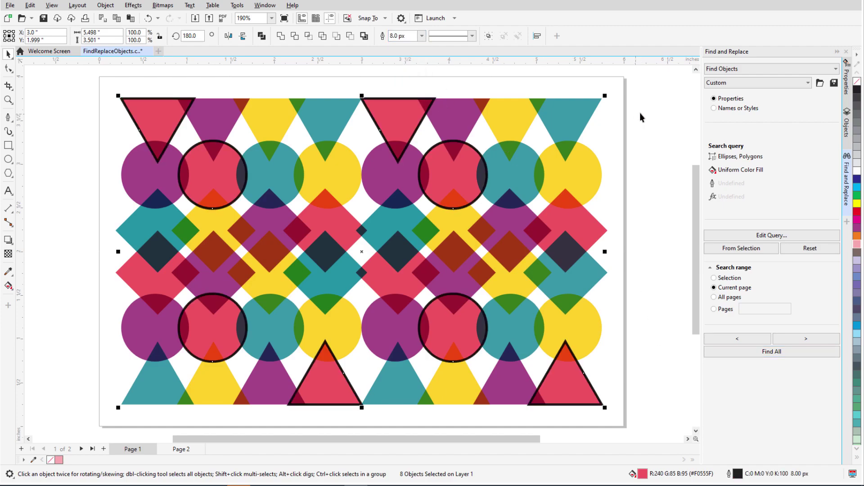
key(ctrl+z)
click(644, 117)
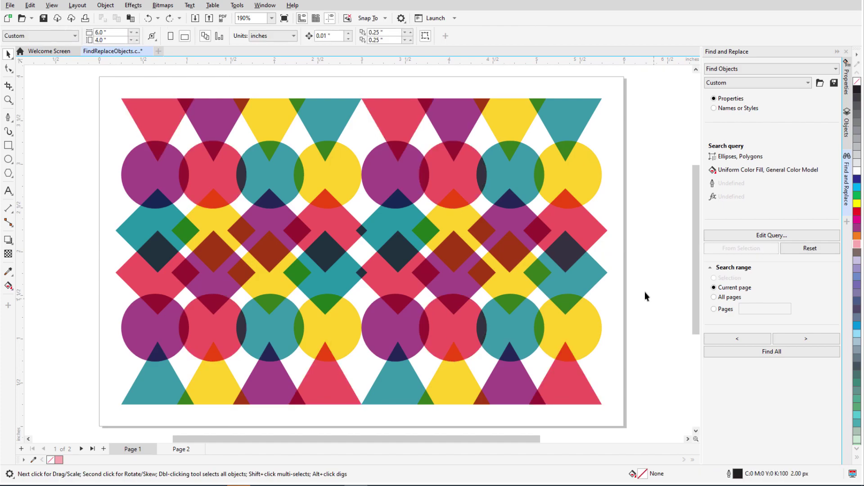
Build the search query from an upper-row yellow triangle and select all objects that match it.
click(508, 122)
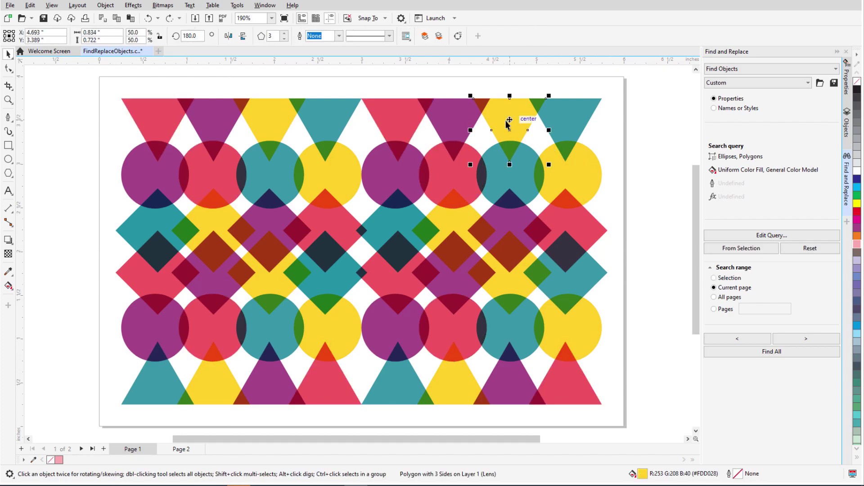
click(740, 248)
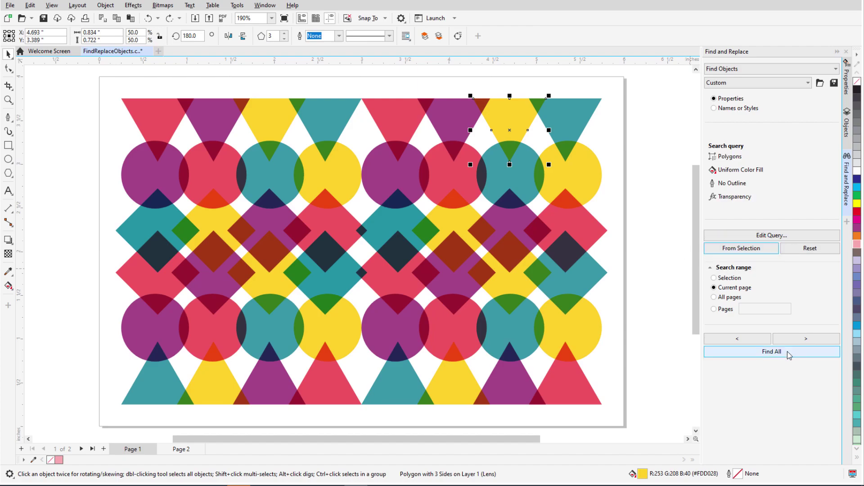
click(772, 351)
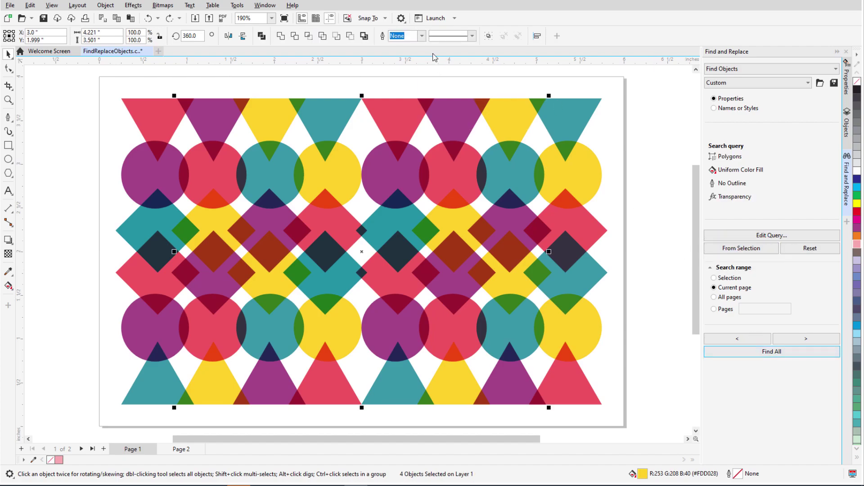
Try an 8.0 px outline on the selected yellow triangles, undo it and clear the selection.
click(422, 35)
click(396, 96)
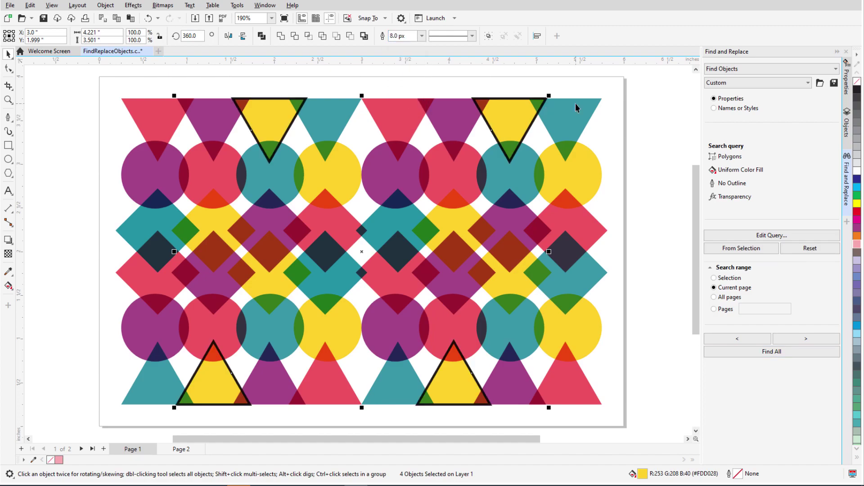
click(632, 116)
key(ctrl+z)
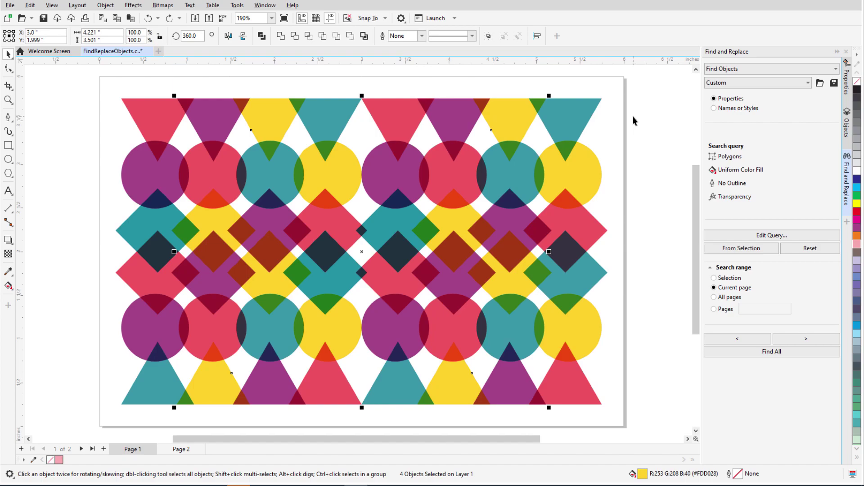
click(632, 116)
Reset the search query and add a new one that finds fills using the CMYK general color model.
click(806, 250)
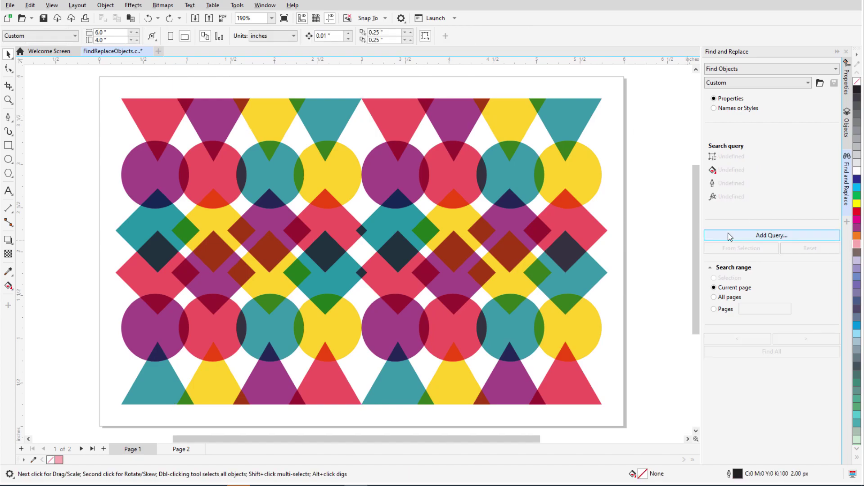
click(742, 236)
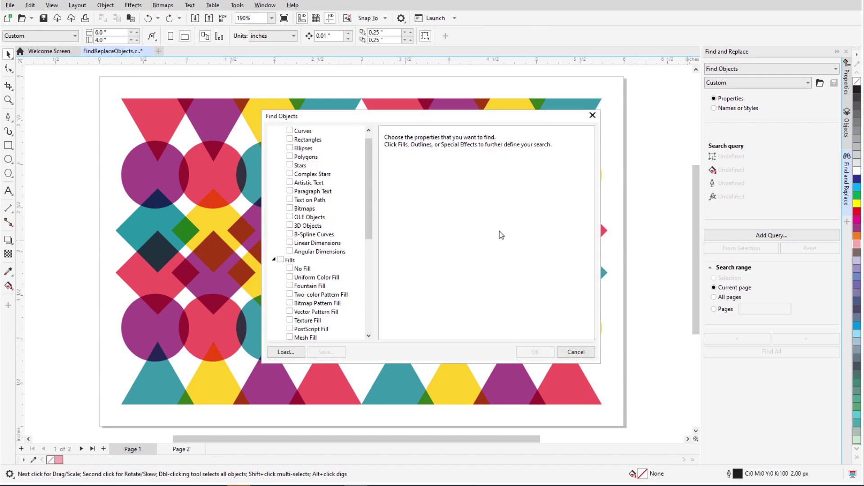
drag(367, 215, 369, 245)
click(290, 286)
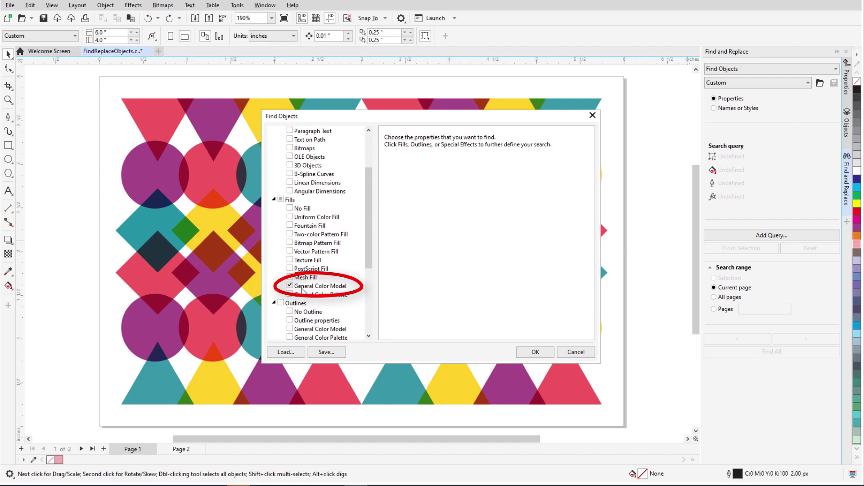
click(310, 288)
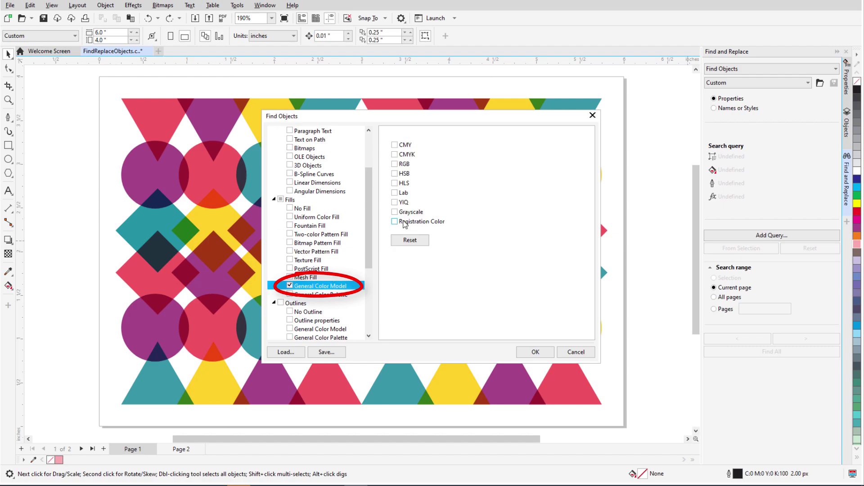
click(395, 154)
click(526, 354)
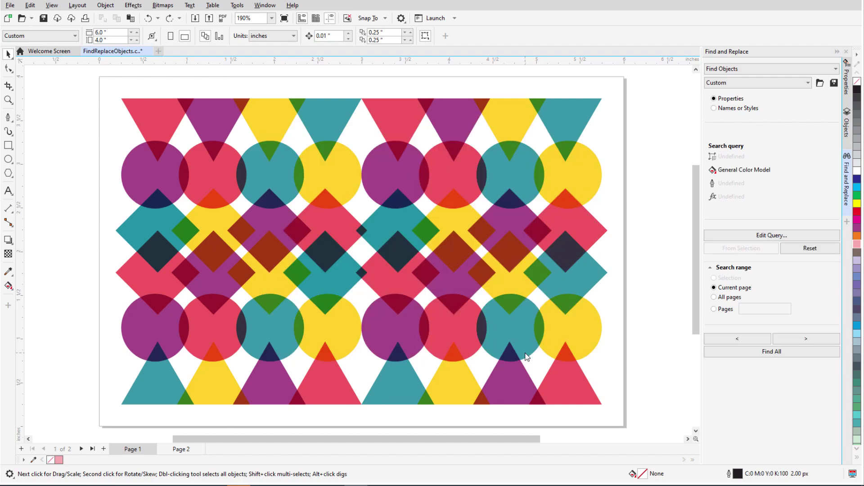
Save the query as CMYK Fills, and use that preset to select all matching objects on the current page.
click(834, 83)
text(CM)
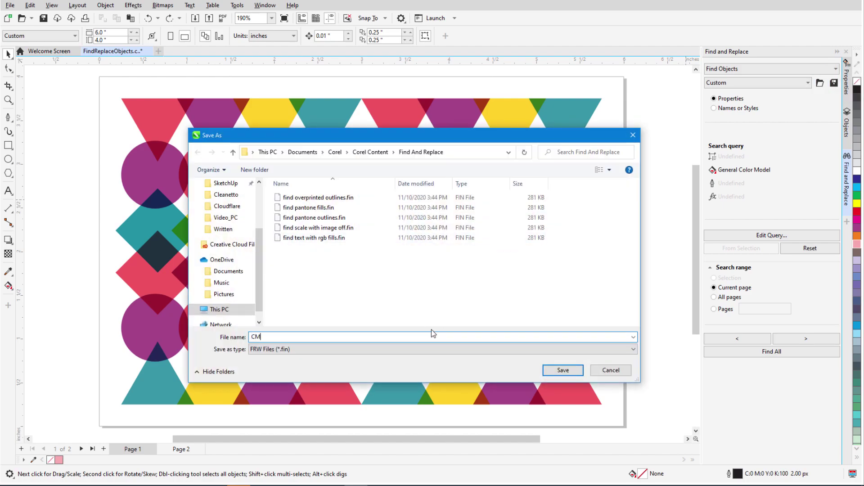
text(YK Fills)
click(567, 369)
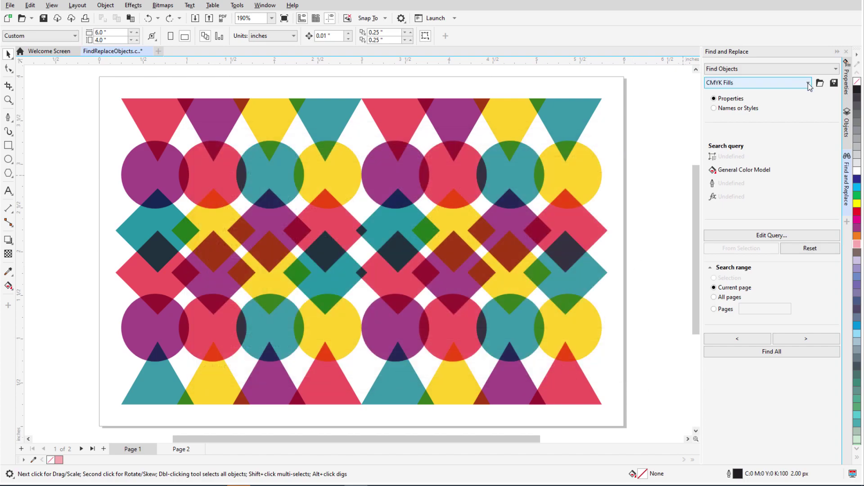
click(808, 83)
click(764, 115)
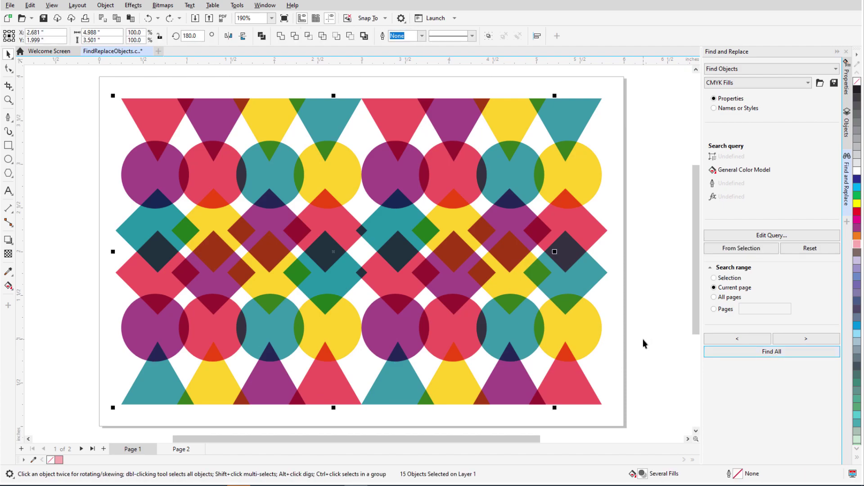
Switch the fill of the selected CMYK objects from the CMYK Palette to the RGB Palette, and clear the selection.
click(847, 81)
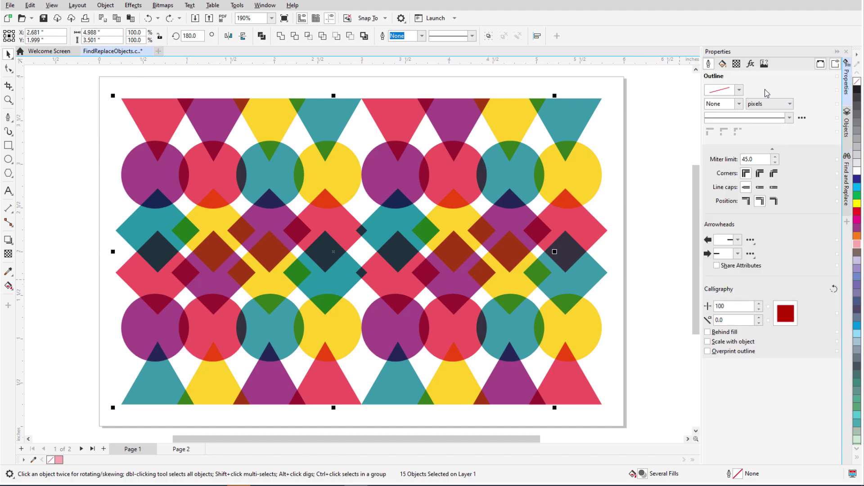
click(723, 63)
click(819, 124)
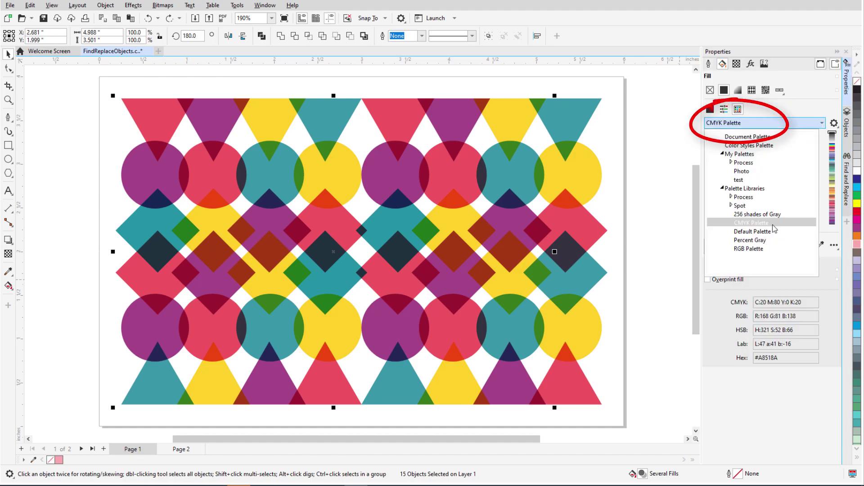
click(758, 248)
click(636, 201)
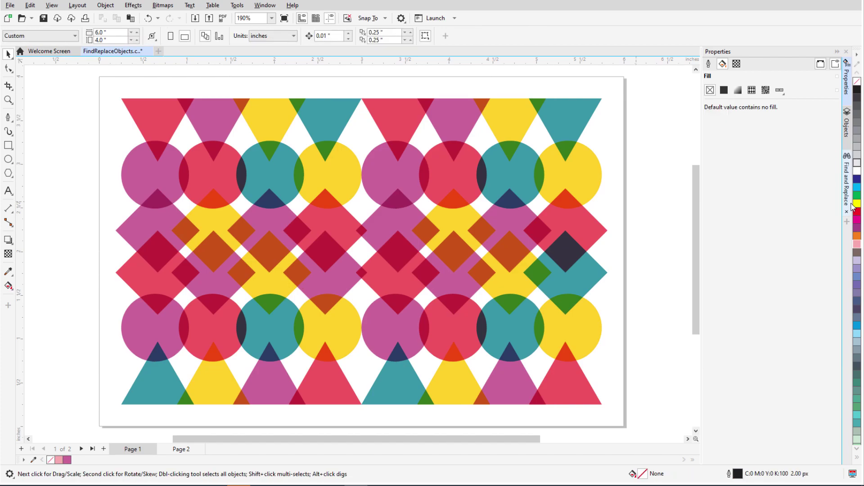
Return to the object search and set it to search by names or styles.
click(848, 200)
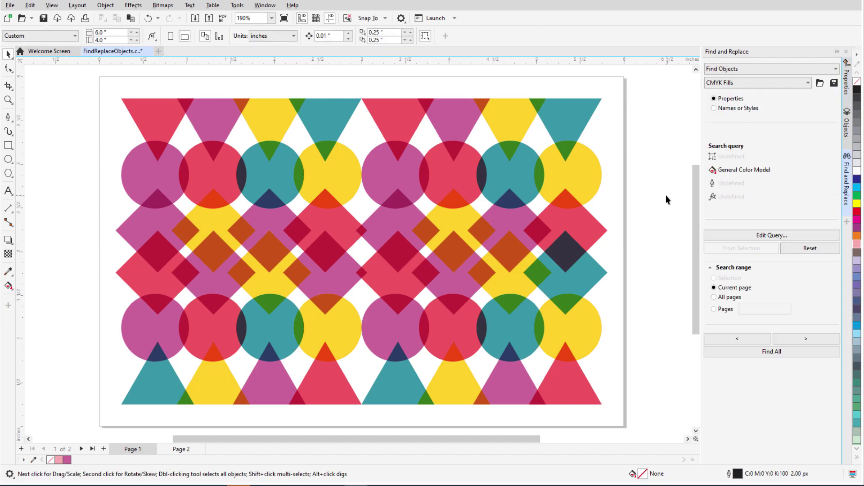
click(714, 108)
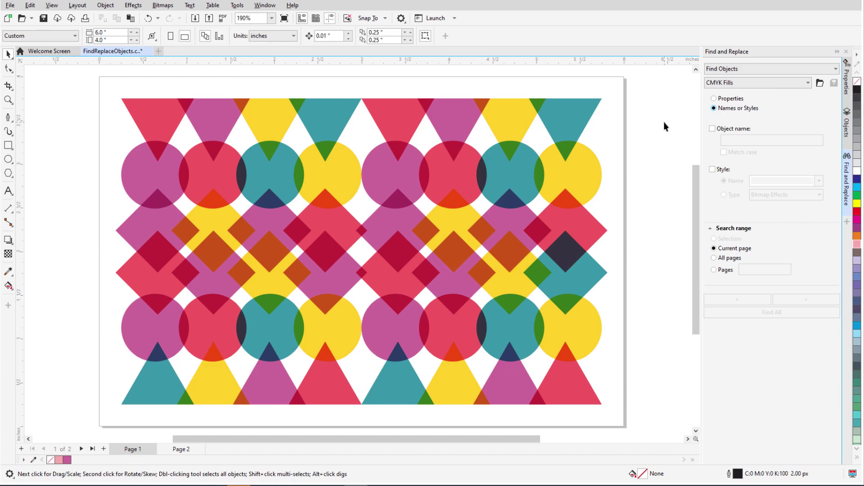
Rename the first polygon listed under Layer 1, an upper-row purple triangle, to Purple Triangle.
click(847, 124)
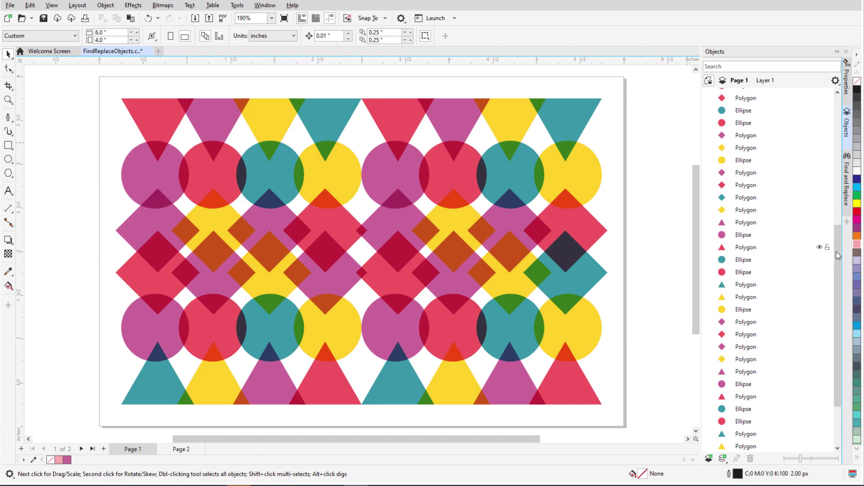
drag(838, 256, 839, 127)
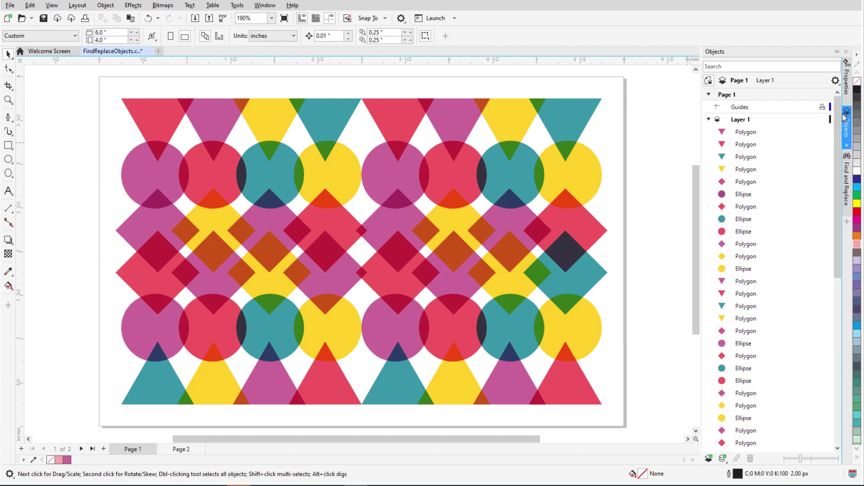
click(753, 133)
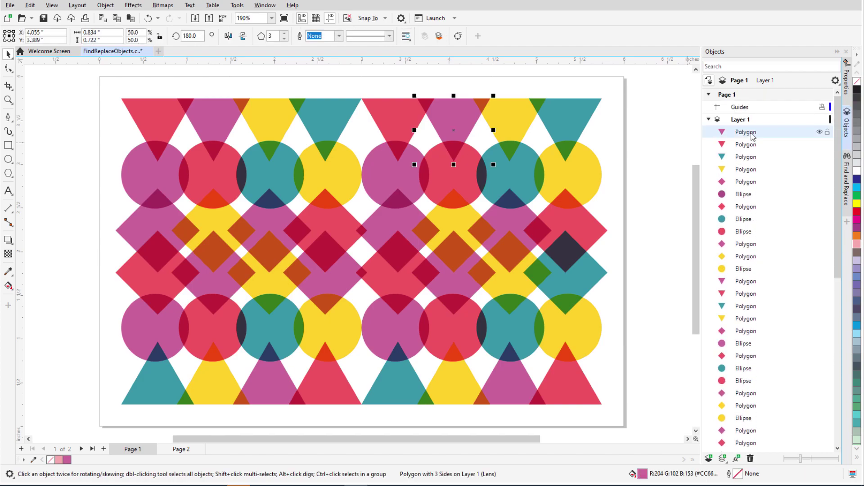
right_click(752, 133)
click(776, 185)
text(P)
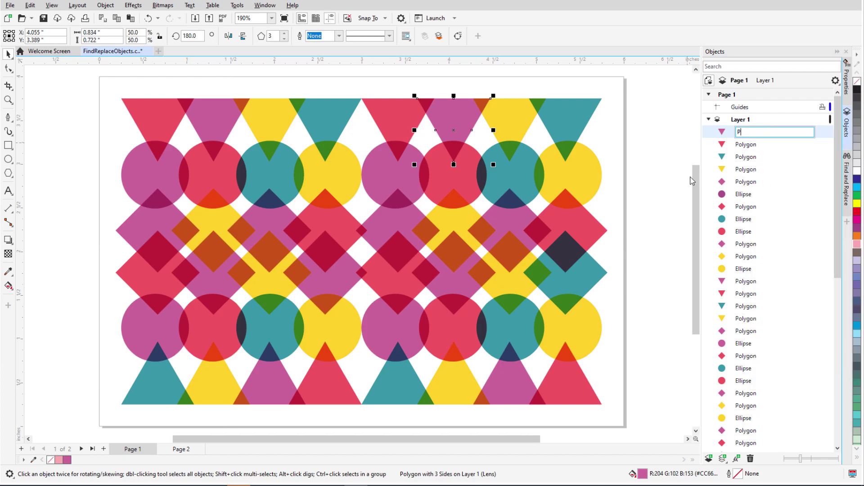
text(urple Triangle)
key(Return)
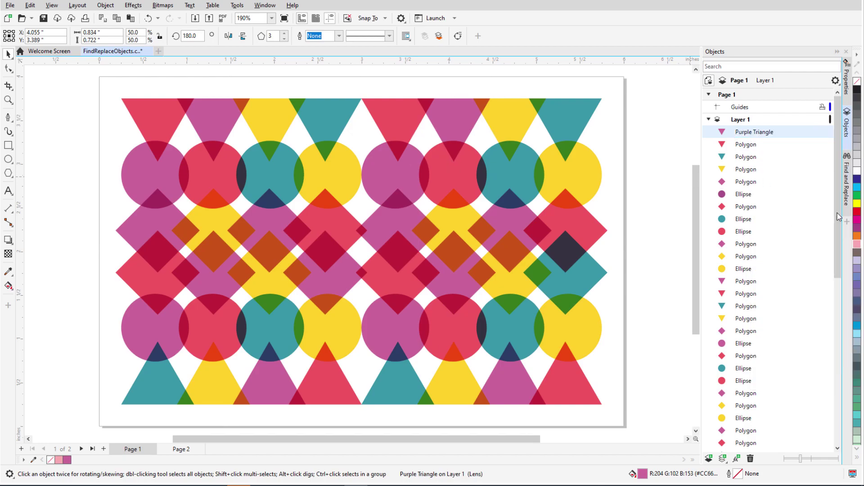
Set the search to find objects with the object name Purple Triangle.
click(847, 180)
click(712, 129)
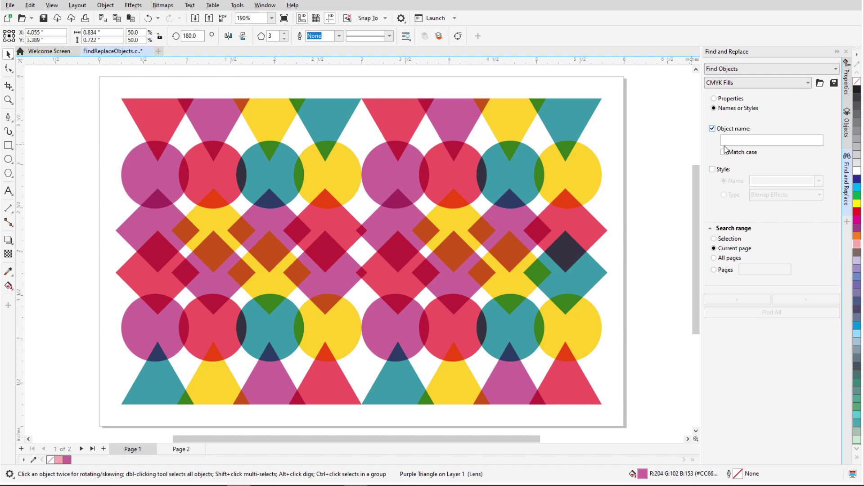
text(Purple Triangle)
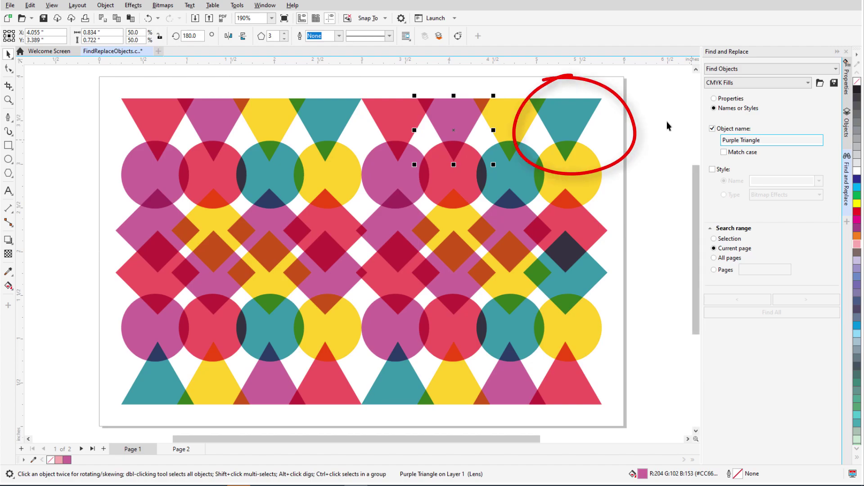
Apply a bitmap pattern transparency to the teal triangle at the right end of the upper row.
click(577, 109)
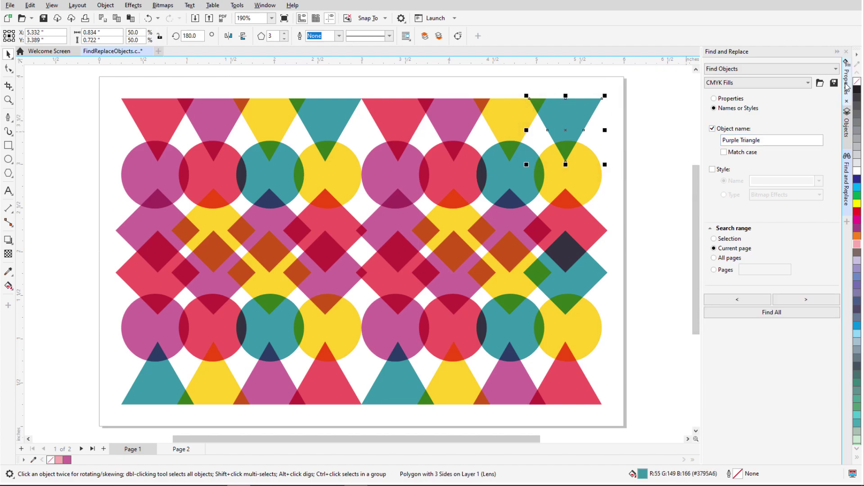
key(alt+Return)
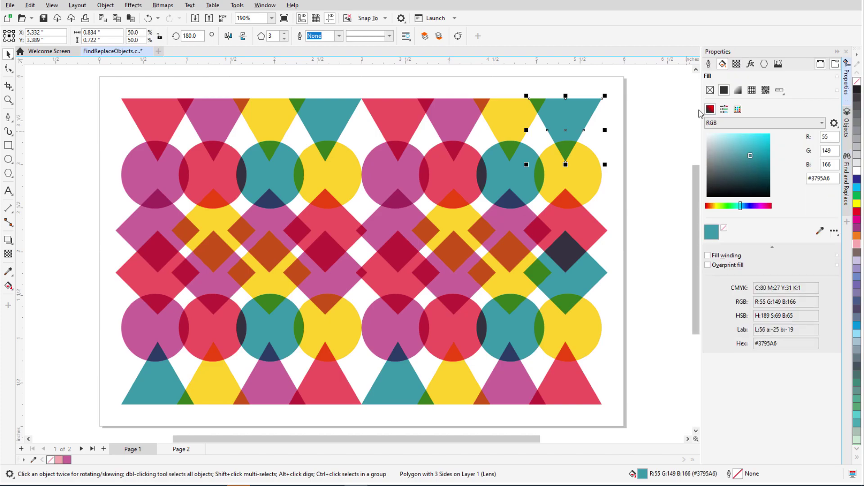
click(736, 64)
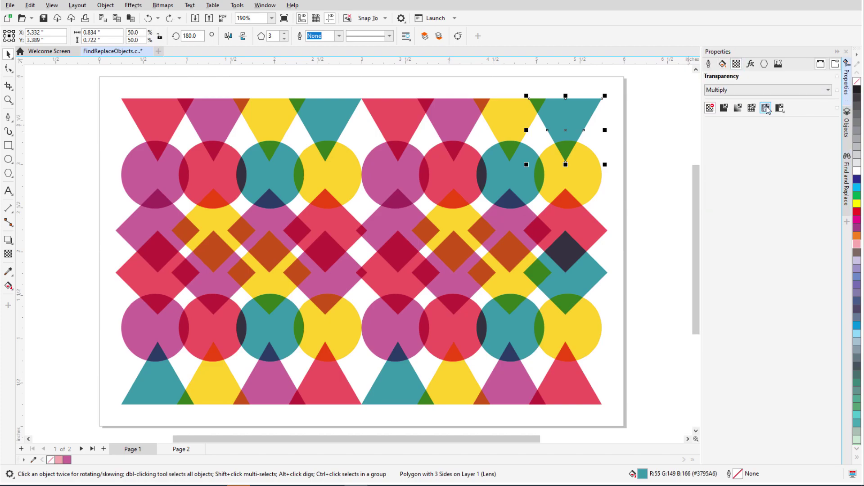
click(766, 108)
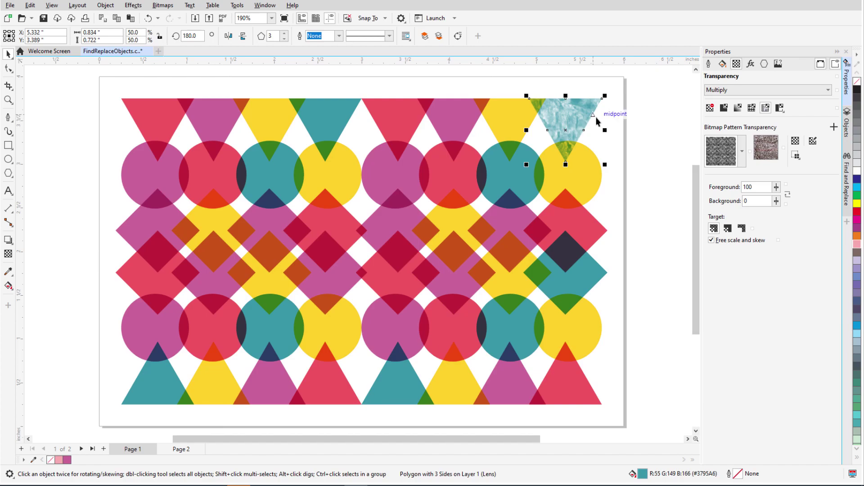
Create a new transparency style named Cloud from the textured teal triangle.
right_click(588, 106)
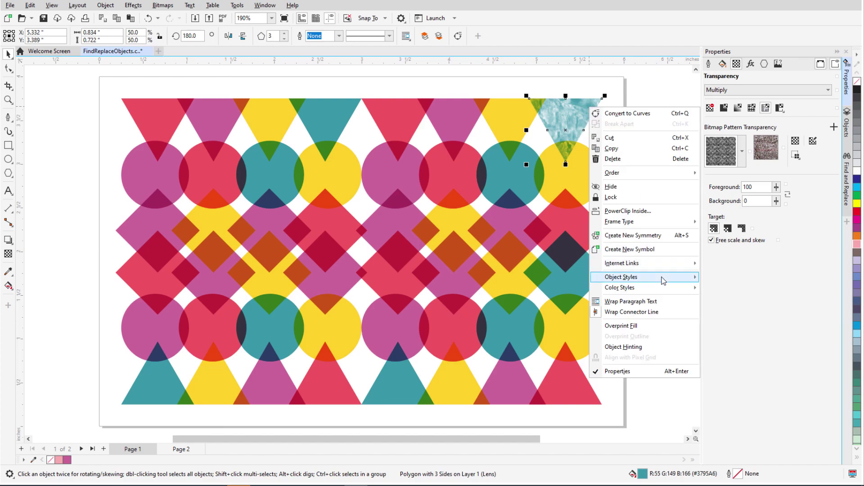
mouse_move(664, 280)
mouse_move(764, 303)
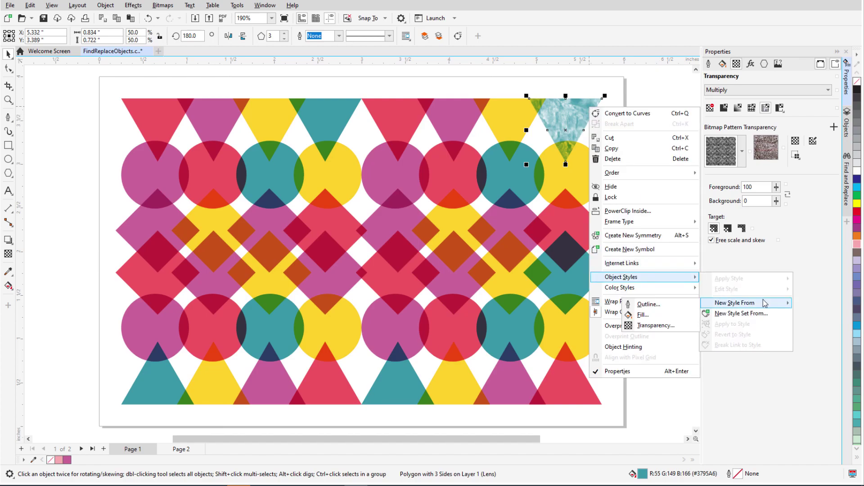
click(680, 327)
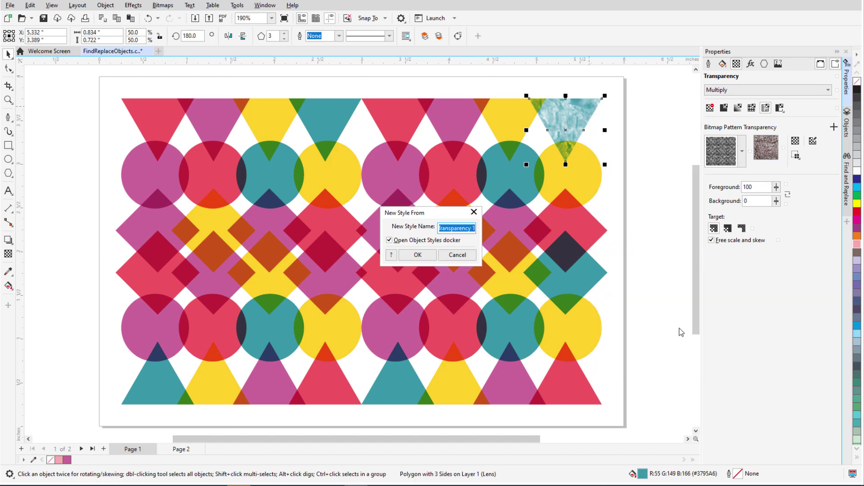
text(Cloud)
key(Return)
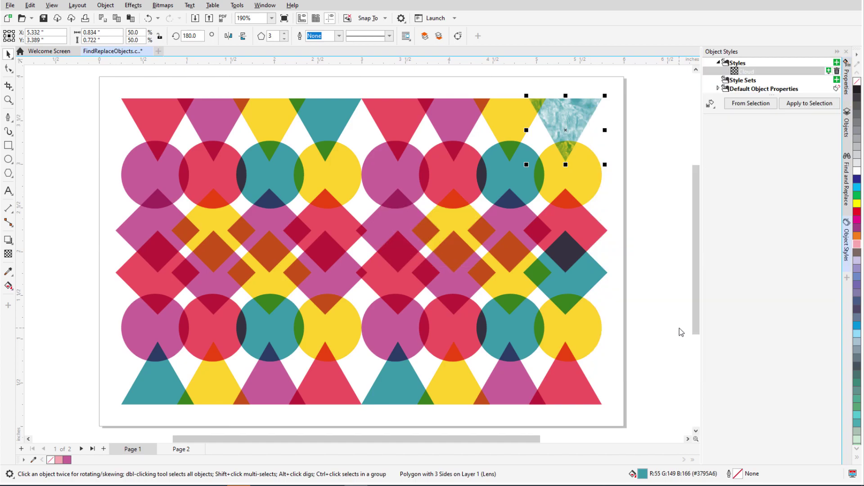
Apply the Cloud style to a red upper-row circle, a purple diamond and the rightmost teal diamond.
key(F6)
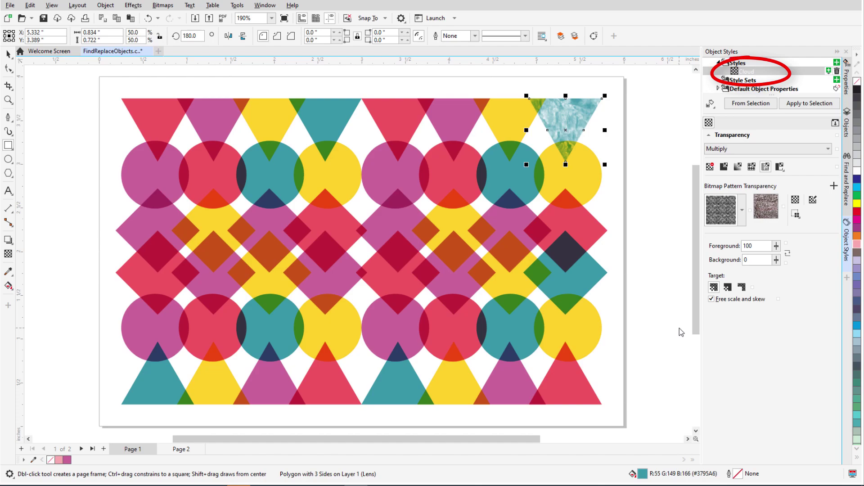
drag(747, 72, 468, 170)
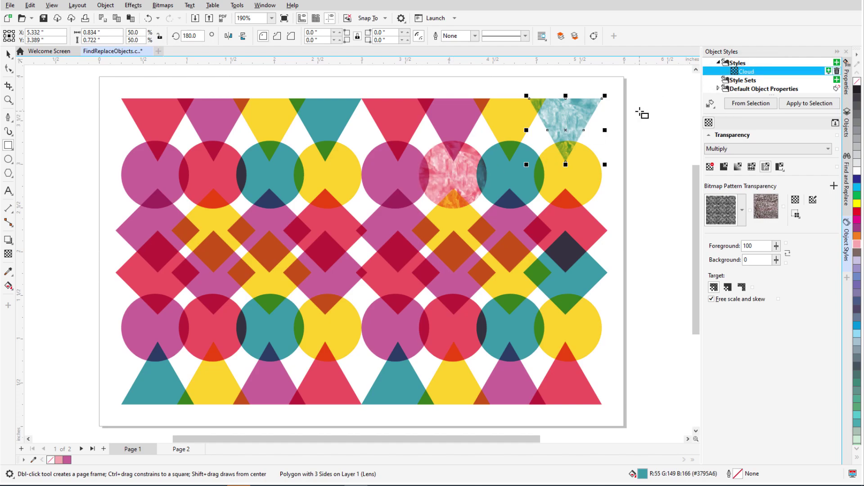
drag(634, 131, 509, 227)
drag(747, 70, 580, 284)
Find all objects using the style name Cloud instead of the object name, and set their outline width to 8.0 px.
click(846, 180)
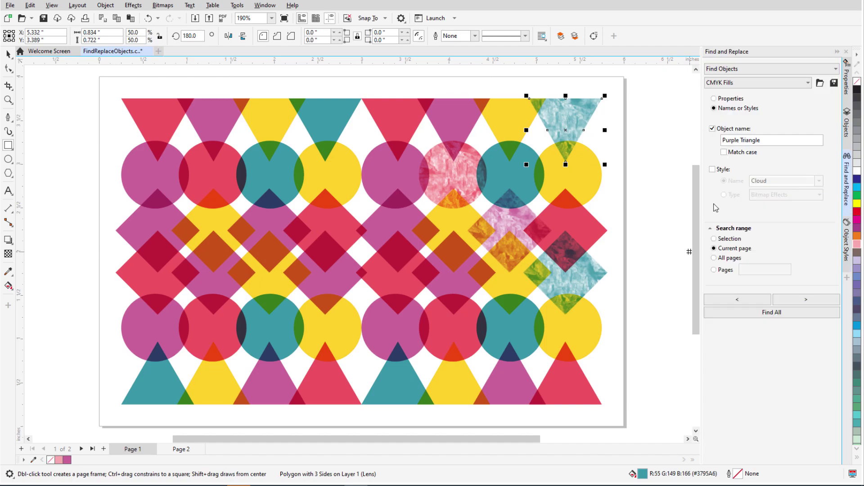
click(710, 128)
click(712, 169)
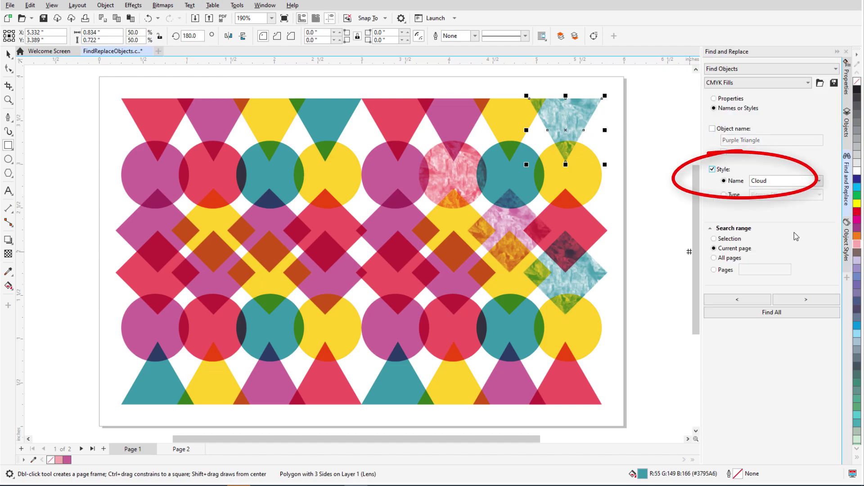
click(801, 313)
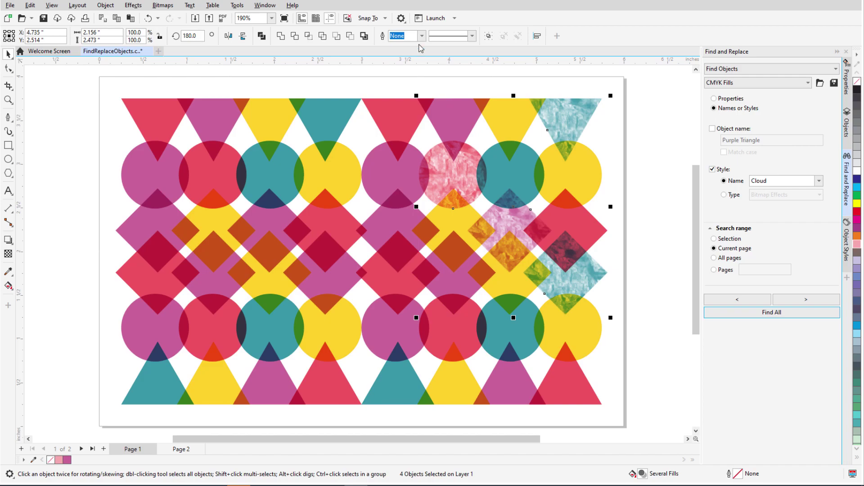
click(420, 37)
click(396, 95)
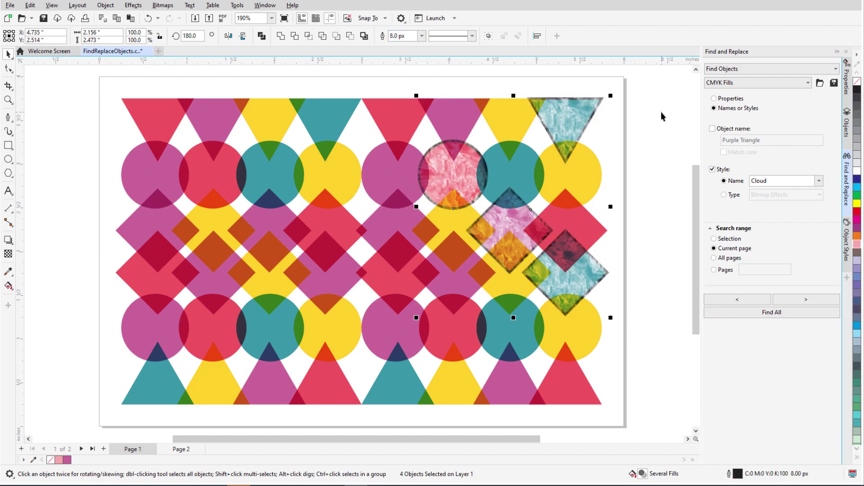
Undo the outline change and set the search to find objects by the style type Transparency.
click(724, 195)
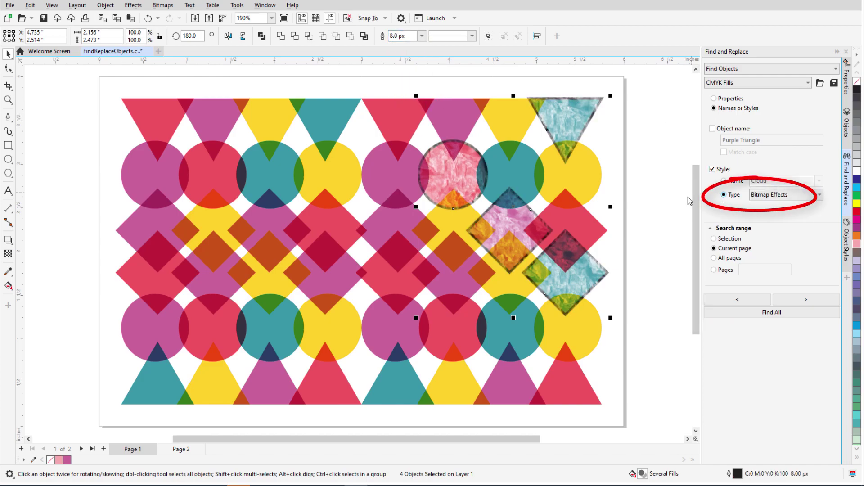
click(810, 195)
key(ctrl+z)
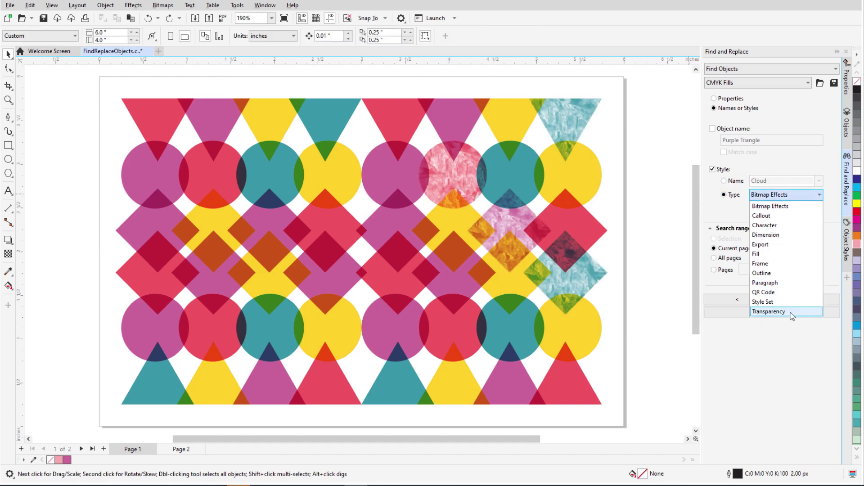
click(794, 311)
Set the outline width of the objects found by transparency style to 8.0 px and clear the selection.
click(421, 36)
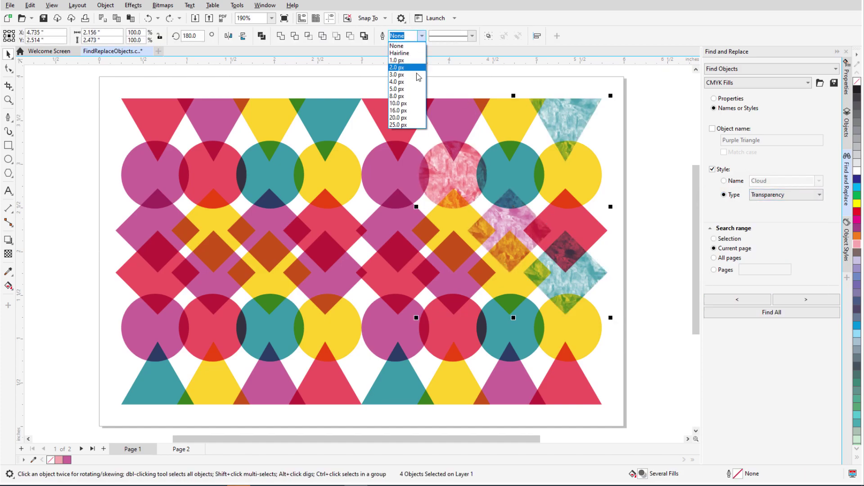
click(415, 96)
click(665, 133)
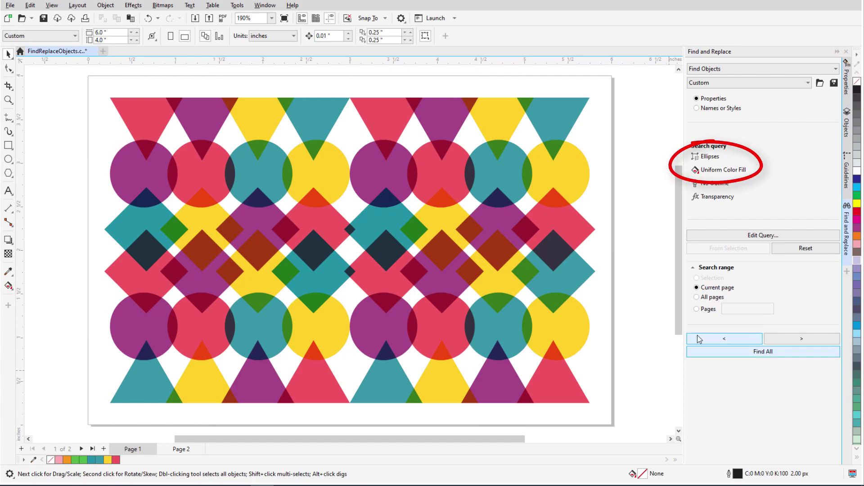
Extend the search range to all pages and step through the ellipses that match the query one by one.
click(697, 298)
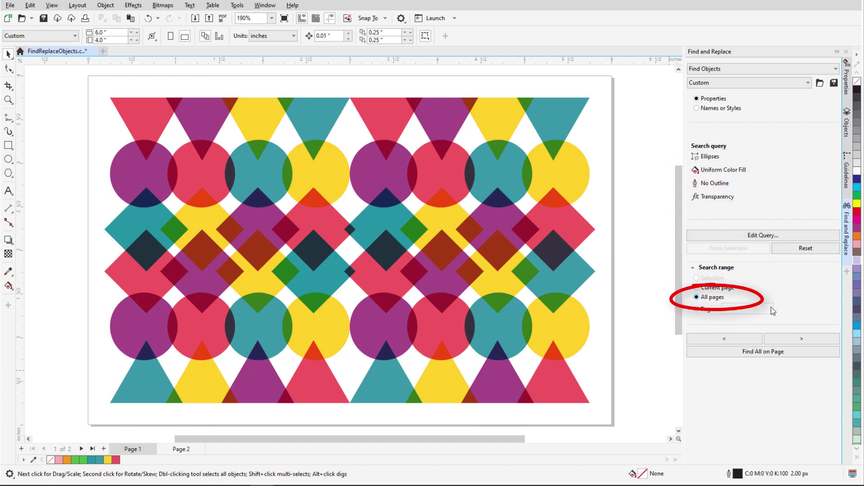
click(814, 341)
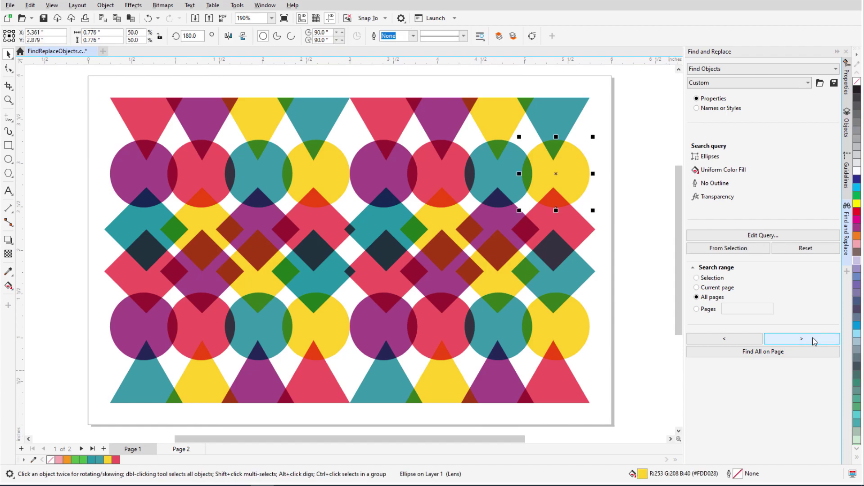
click(813, 341)
click(814, 341)
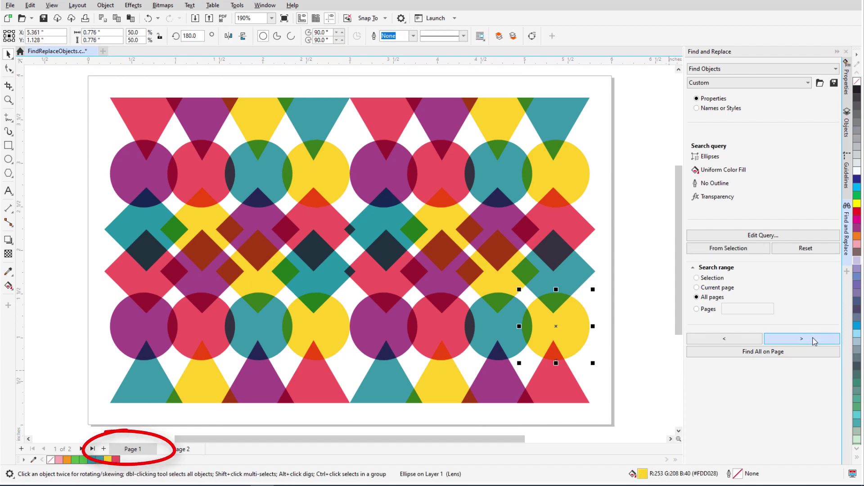
click(814, 342)
click(813, 341)
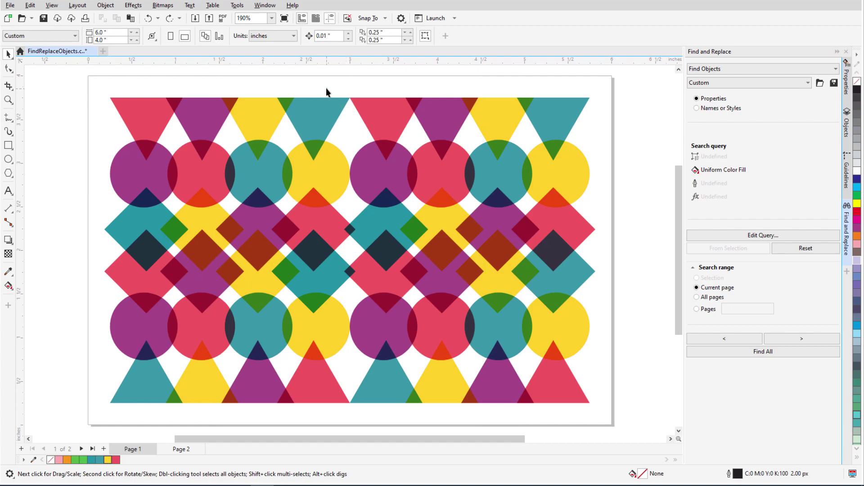
Within a selection of the right-half shapes, find all matches for the uniform color fill query and set their outline width to 8.0 px.
drag(326, 88, 598, 419)
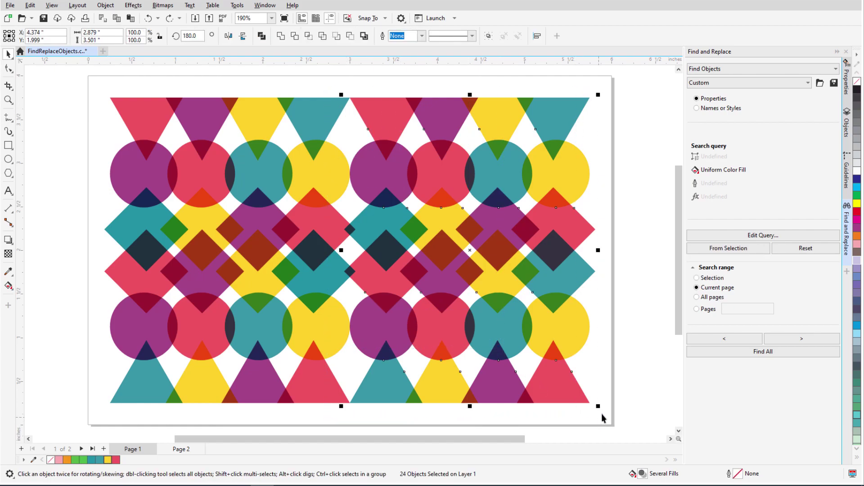
click(697, 278)
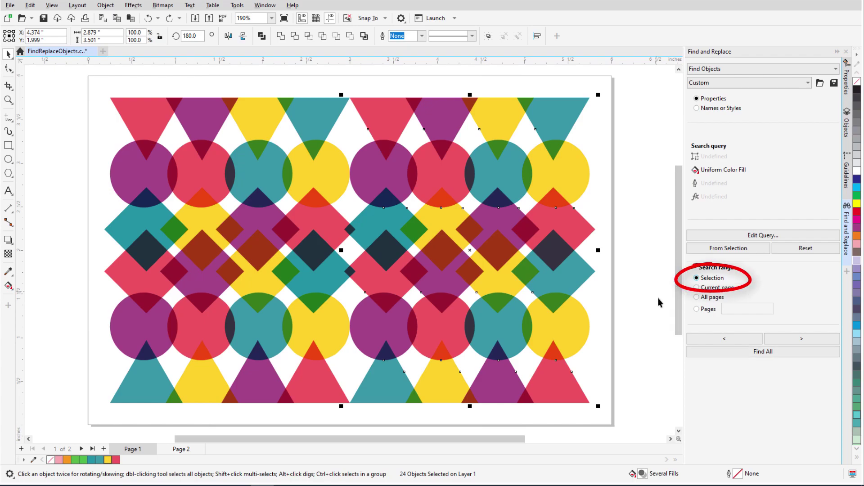
click(771, 353)
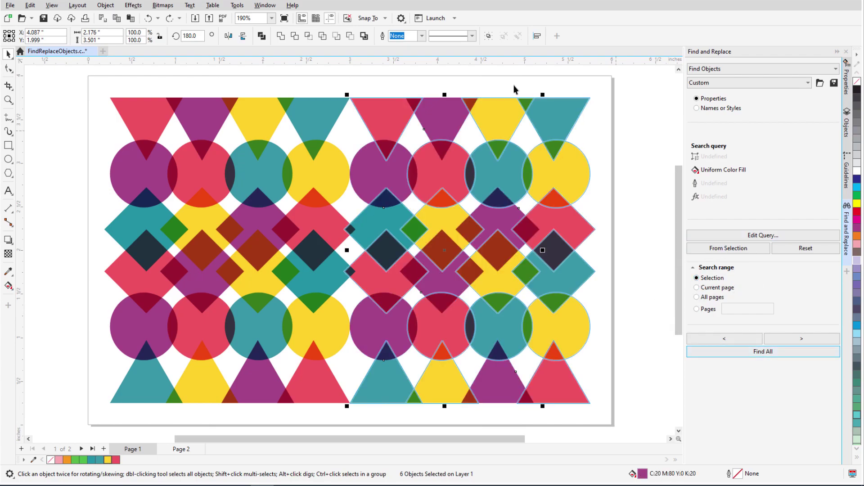
click(422, 36)
click(410, 96)
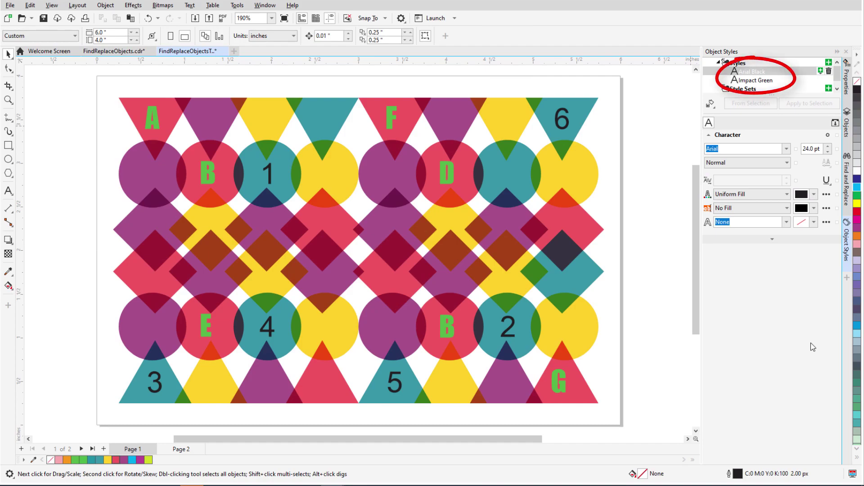
Find all objects that use the style named Arial Black.
click(847, 193)
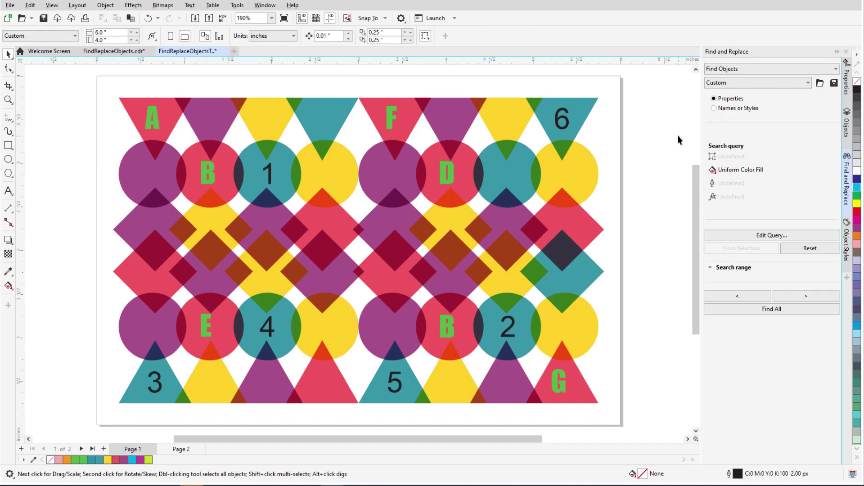
click(712, 169)
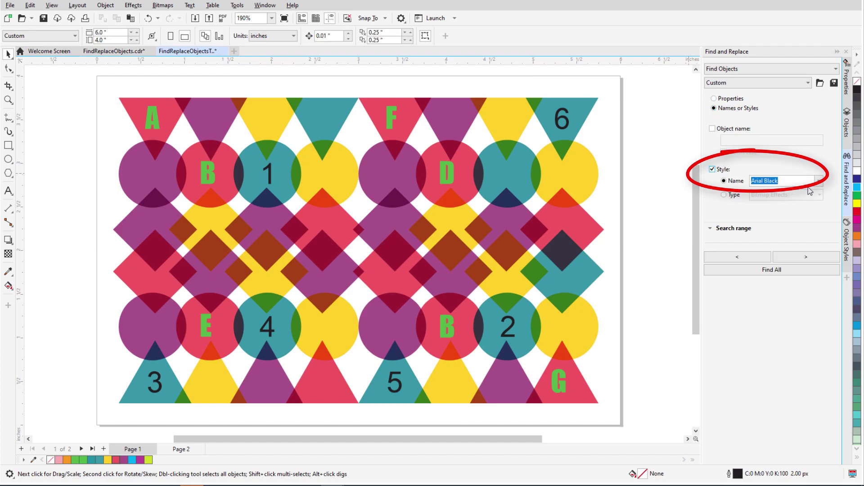
click(787, 274)
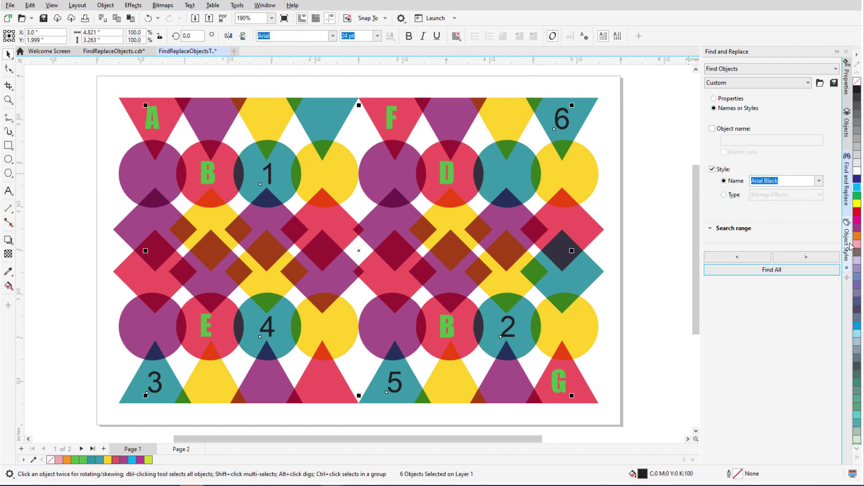
Apply the Impact Green style to the found number text objects and clear the selection.
click(847, 245)
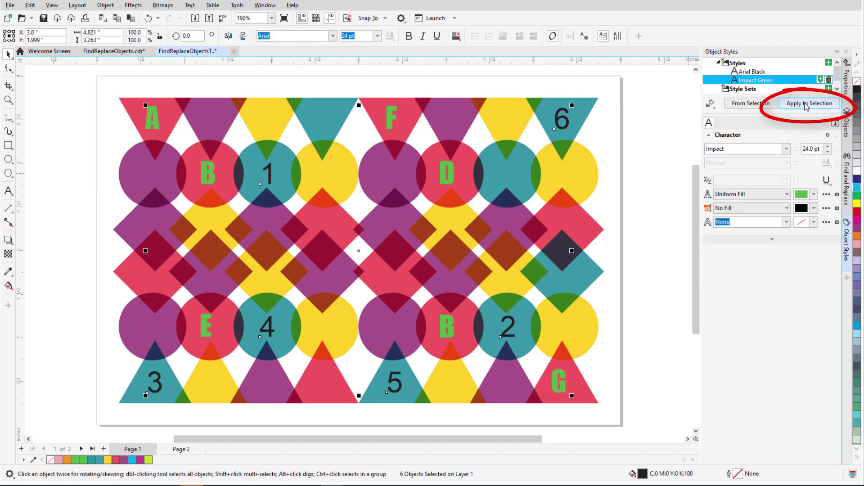
click(756, 80)
click(809, 103)
key(Escape)
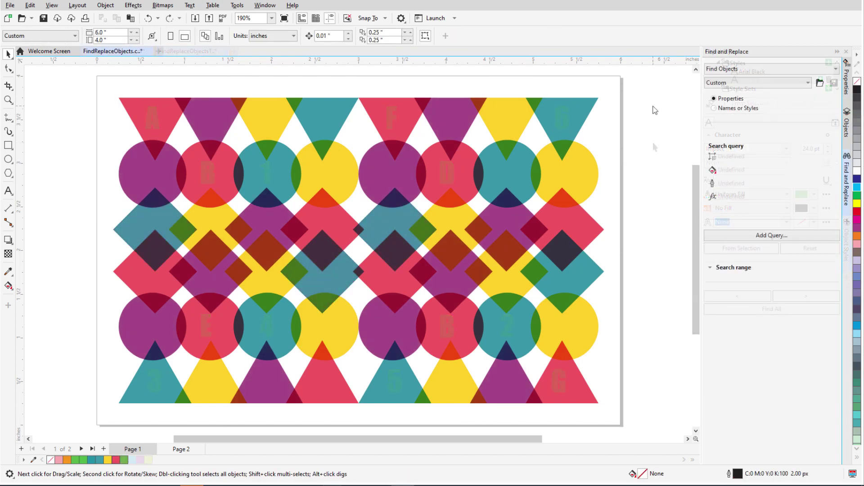
Switch to replacing objects by color and sample the teal of a diamond as the color to find.
click(747, 69)
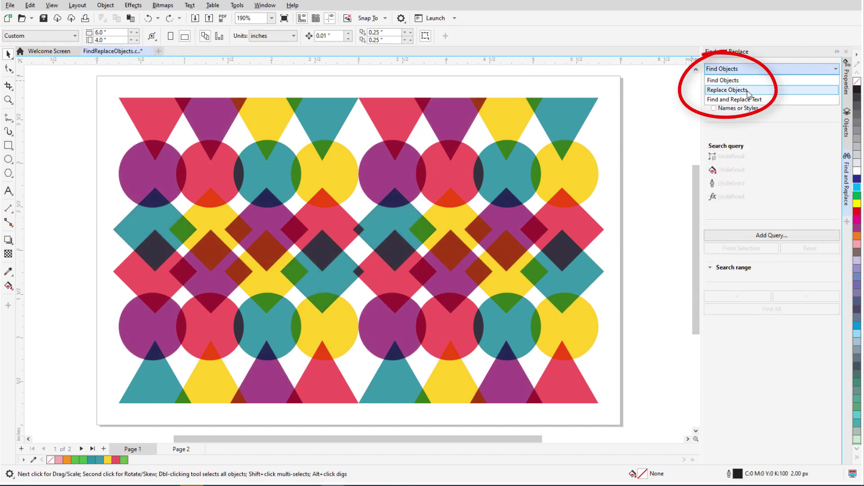
click(748, 93)
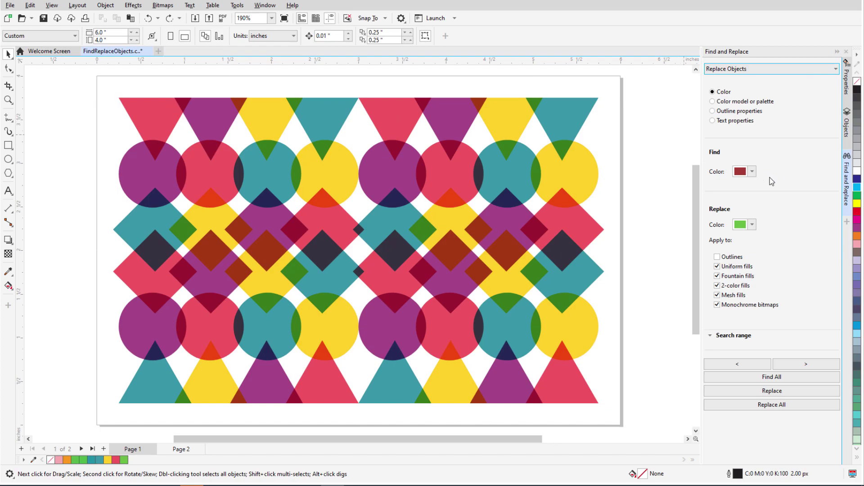
click(752, 172)
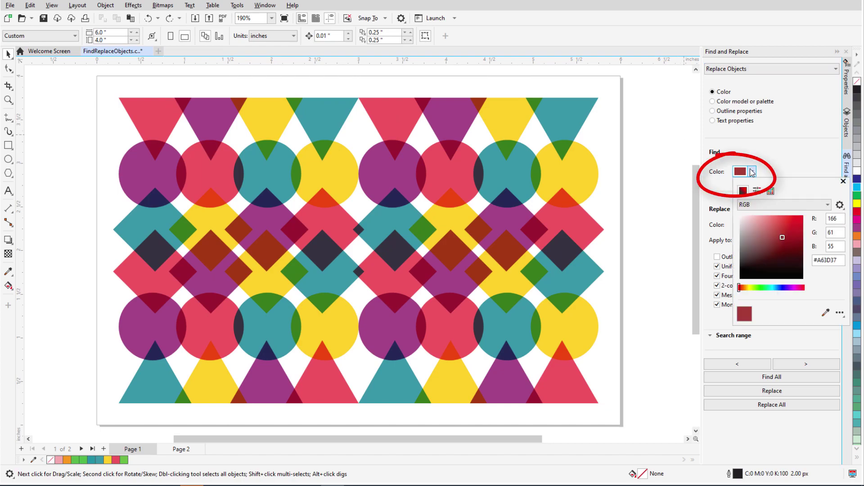
click(825, 312)
click(580, 279)
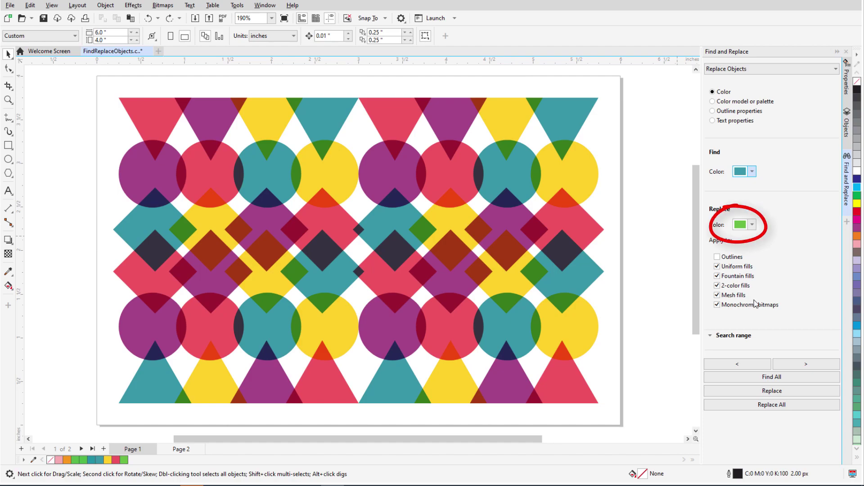
Step through the teal matches, replace several with green one by one, then replace all remaining ones without searching again from the beginning.
click(818, 365)
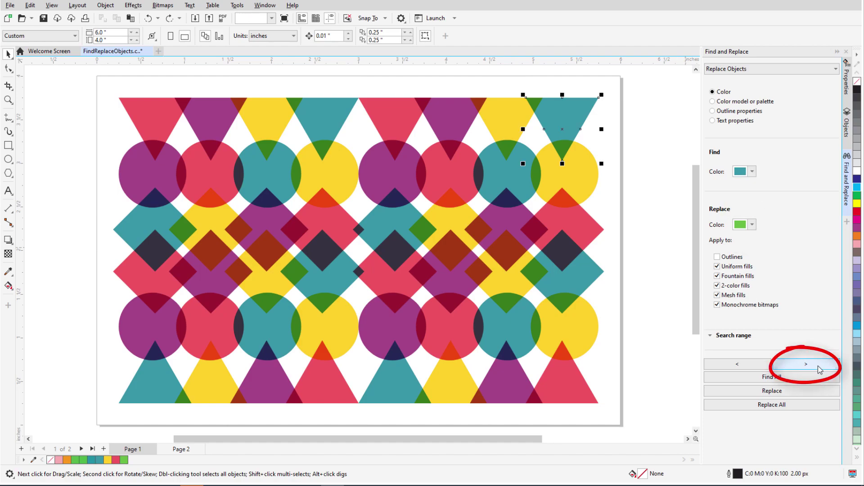
click(818, 365)
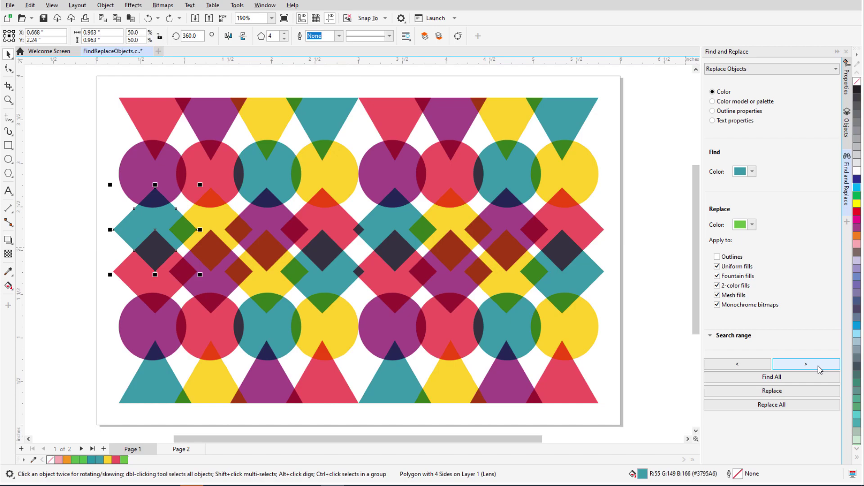
click(813, 391)
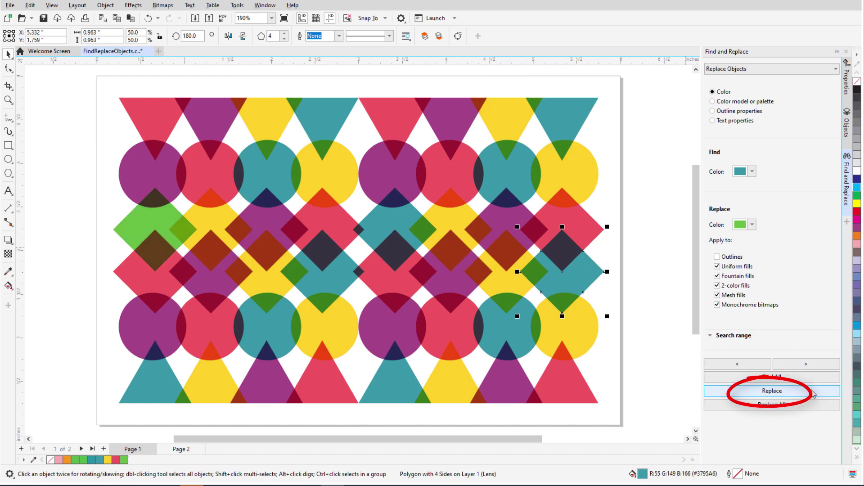
click(812, 392)
click(812, 392)
click(812, 391)
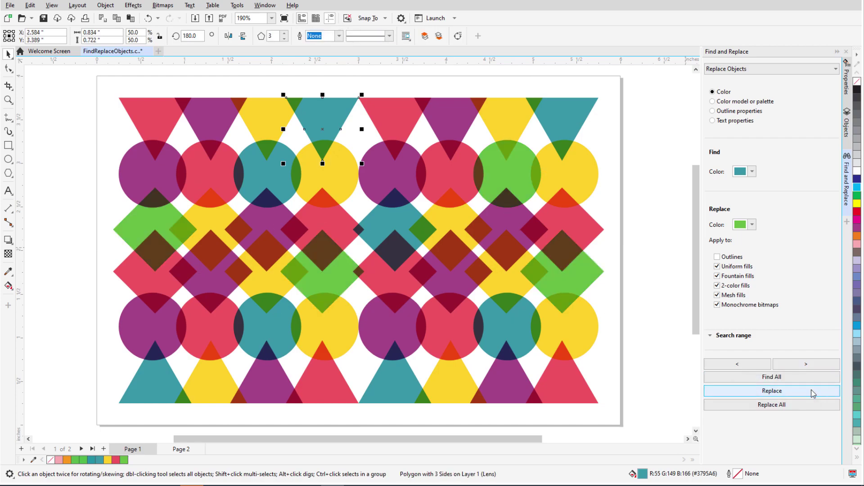
click(807, 406)
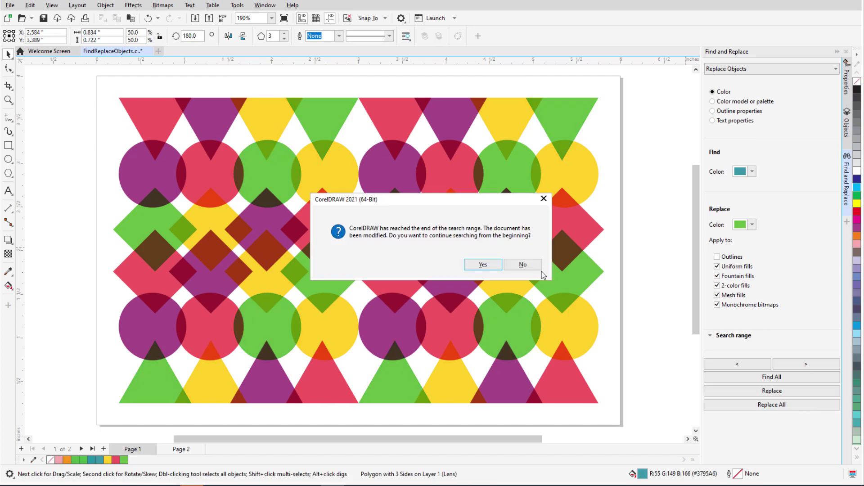
click(525, 265)
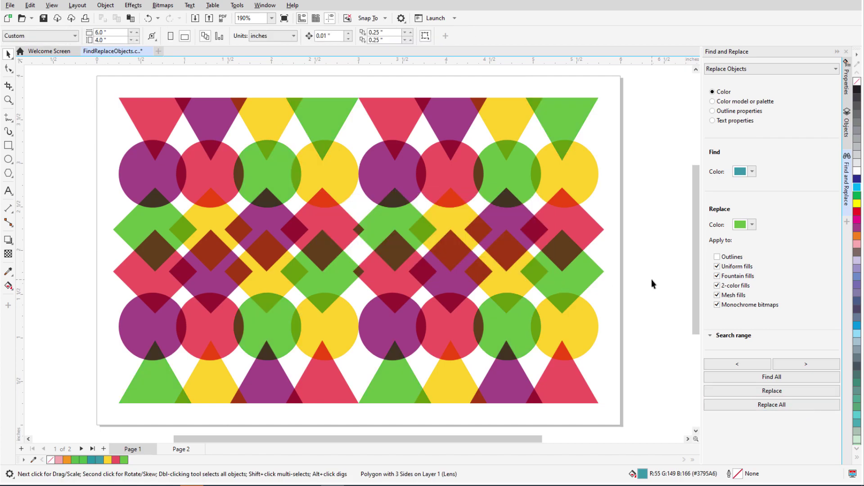
Switch the replacement criterion to text properties and inspect the fonts of the two paragraph text blocks on page 1.
click(713, 103)
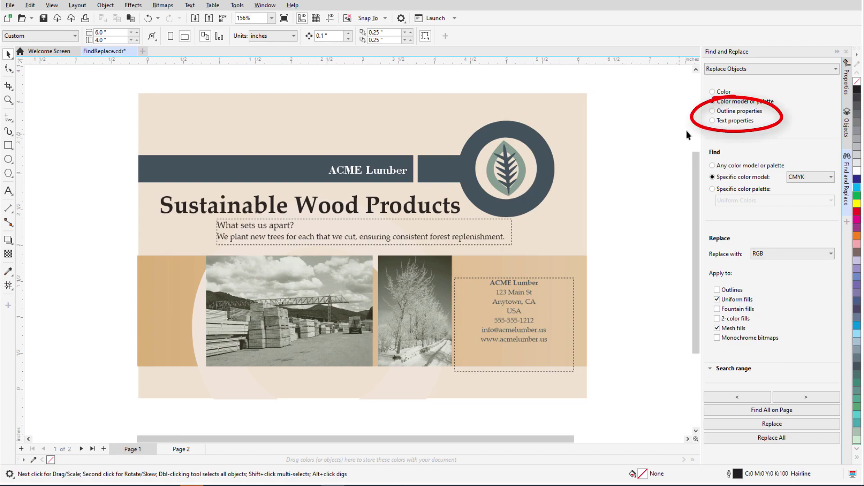
click(715, 121)
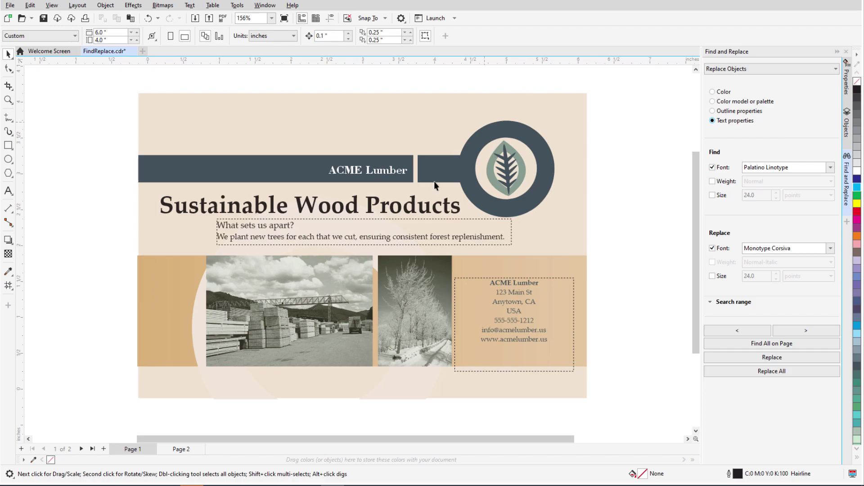
click(430, 232)
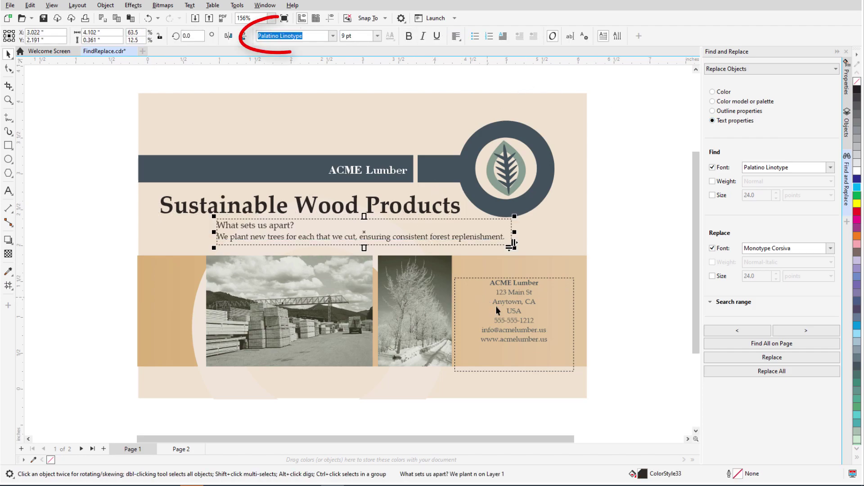
click(506, 312)
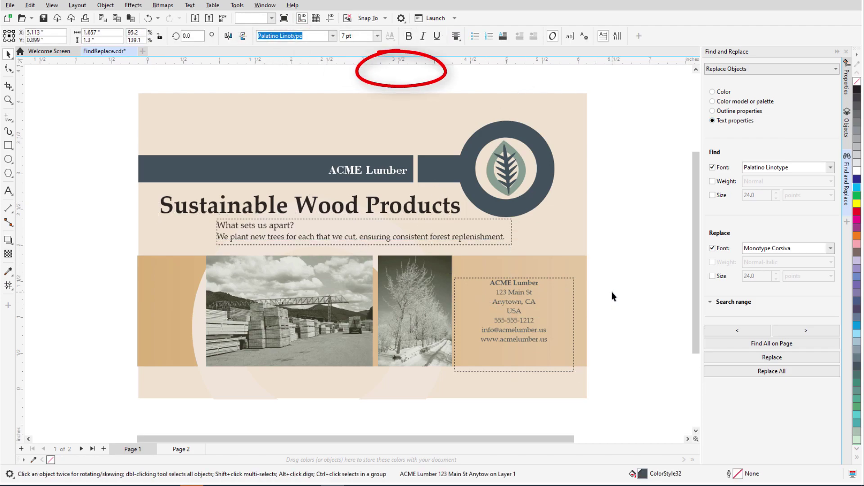
click(612, 296)
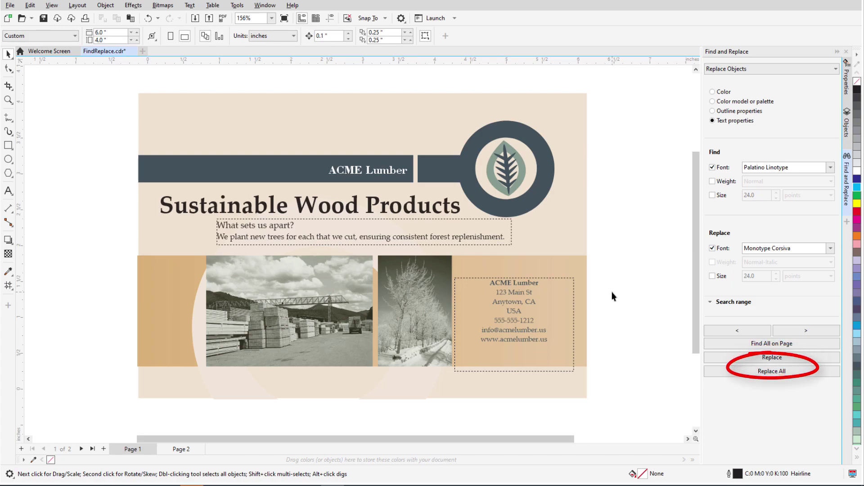
Replace the font Palatino Linotype with Monotype Corsiva on all pages and check both pages.
click(711, 301)
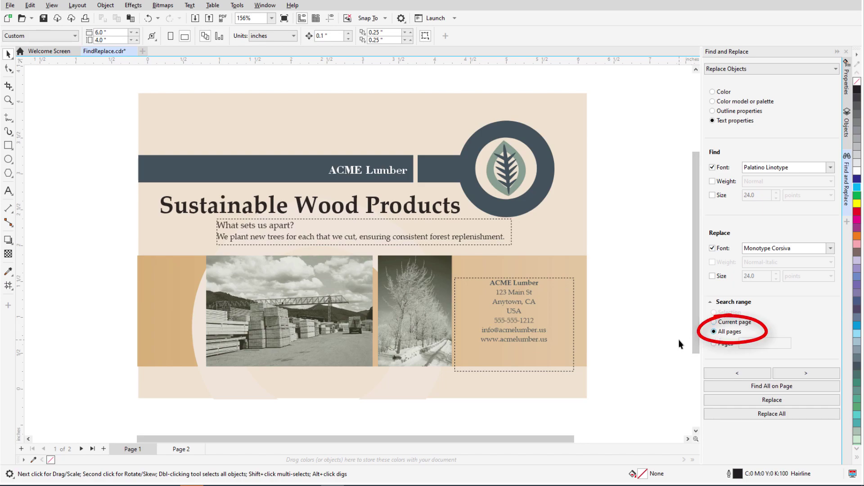
click(772, 413)
click(524, 265)
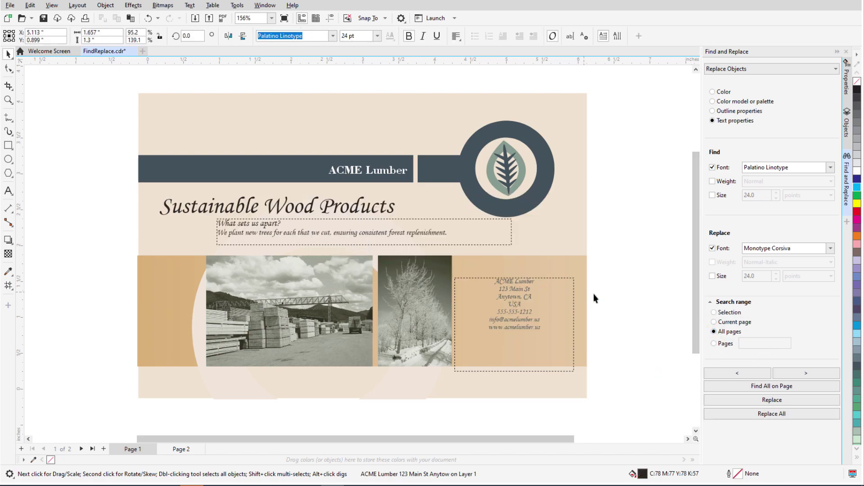
click(593, 298)
click(180, 449)
click(135, 450)
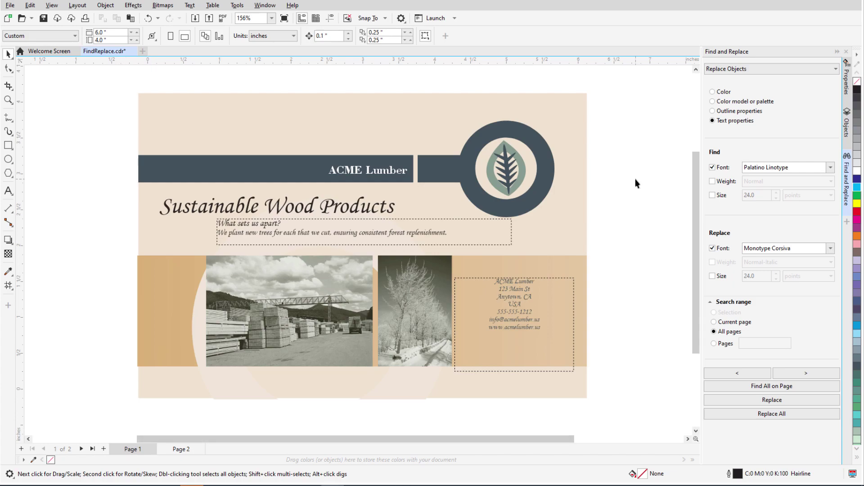
Switch to finding objects and create a property query that includes artistic text and paragraph text.
click(714, 70)
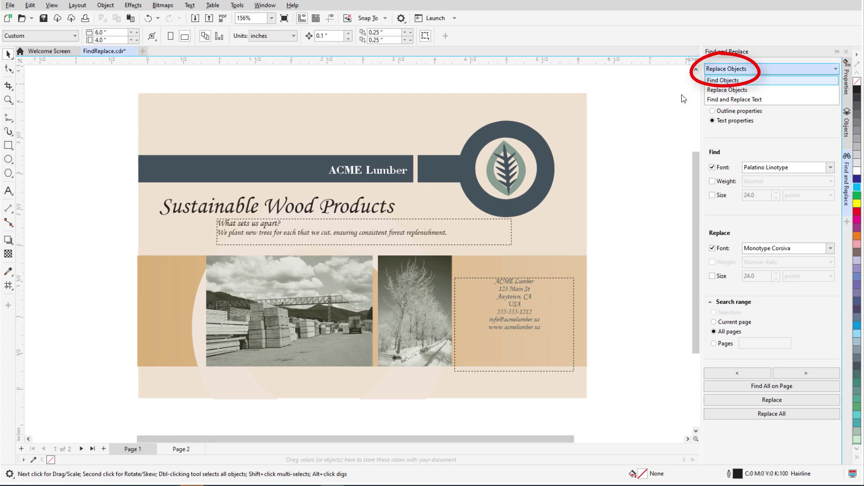
key(Return)
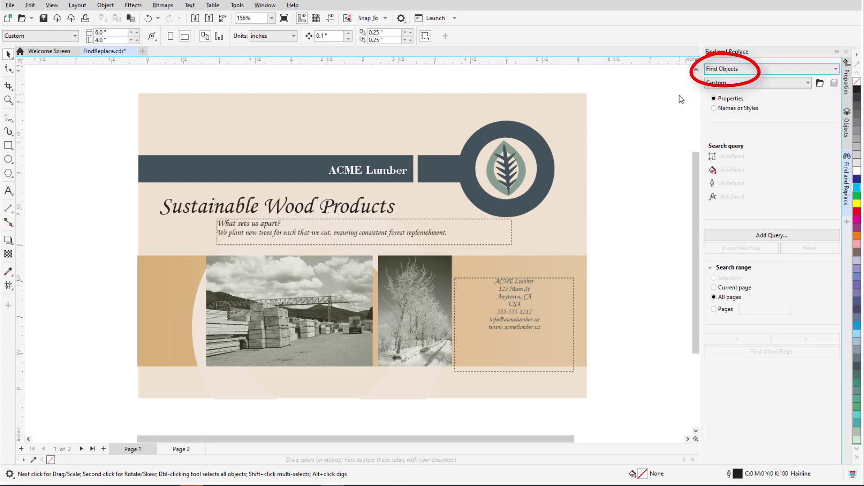
click(741, 236)
click(290, 182)
click(290, 191)
Limit both text types in the query to the font Monotype Corsiva and accept the query.
click(387, 166)
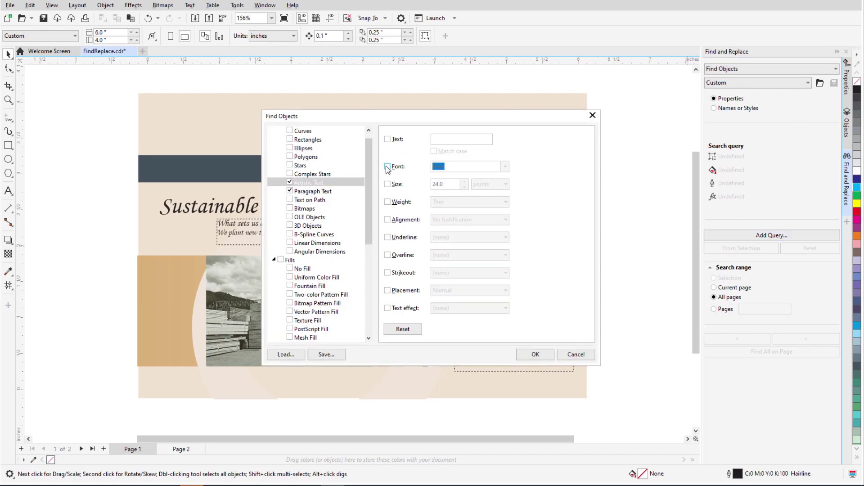
click(505, 166)
text(mon)
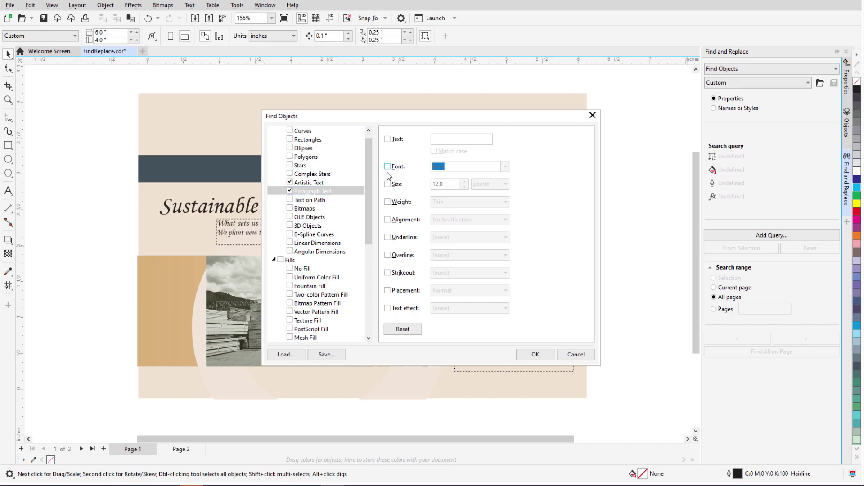
click(505, 167)
text(monot)
key(Return)
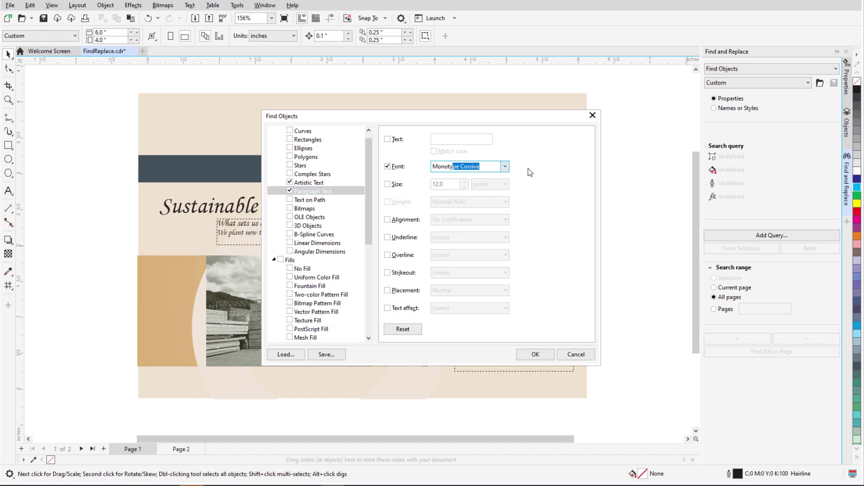
click(545, 354)
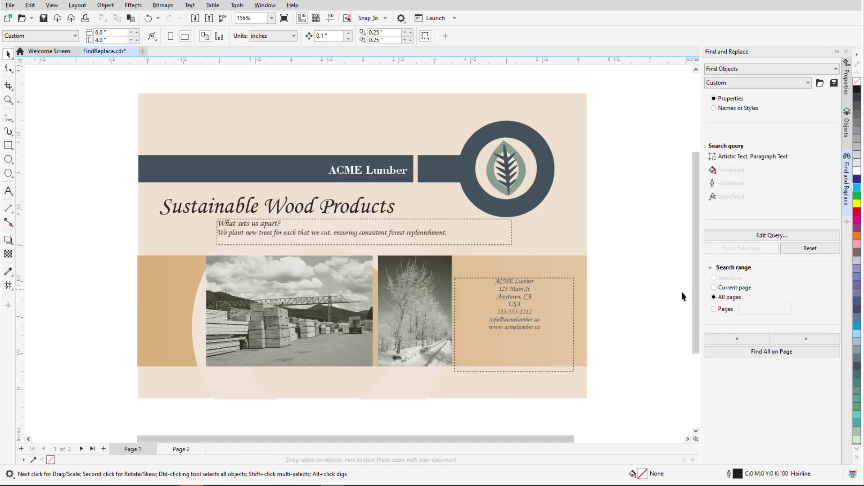
Find all matching text on page 1 and on page 2, and fill it with the gray-green of the leaf logo.
click(740, 353)
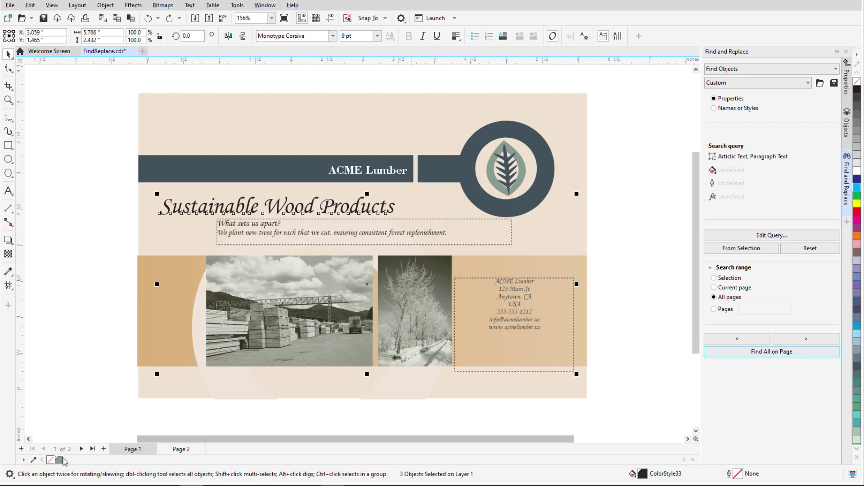
click(179, 449)
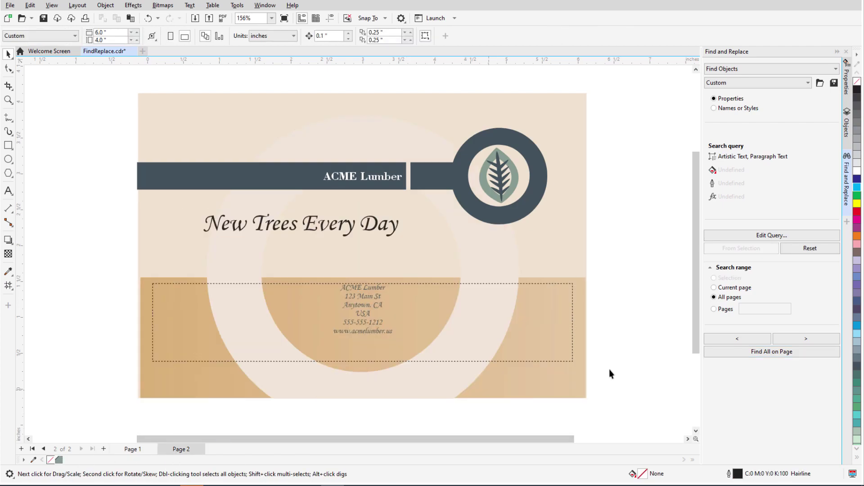
click(716, 352)
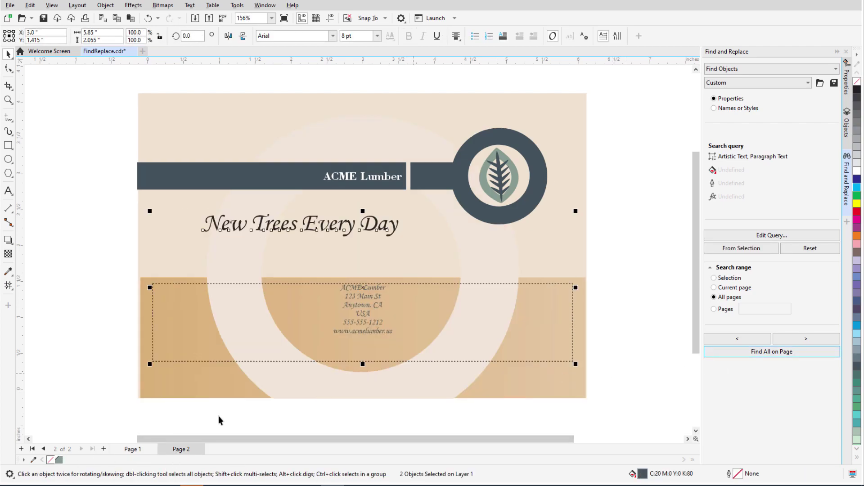
click(68, 396)
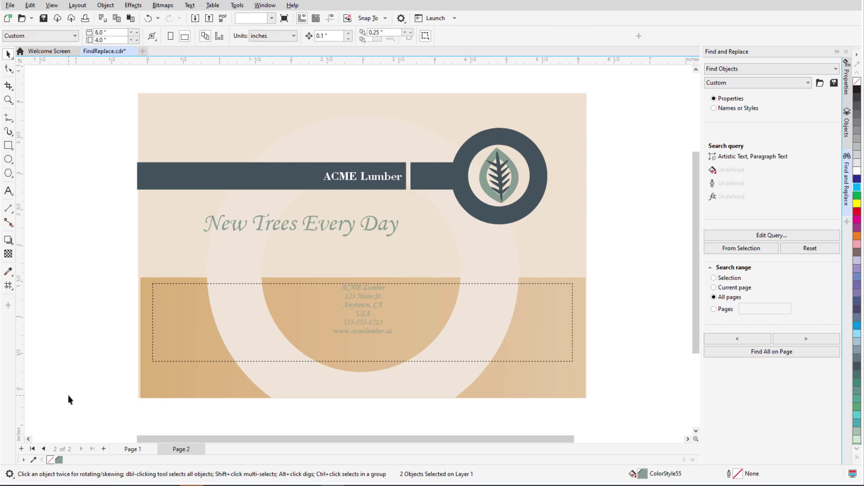
Switch to finding text and go through the occurrences of ACME across all pages.
click(730, 72)
click(715, 99)
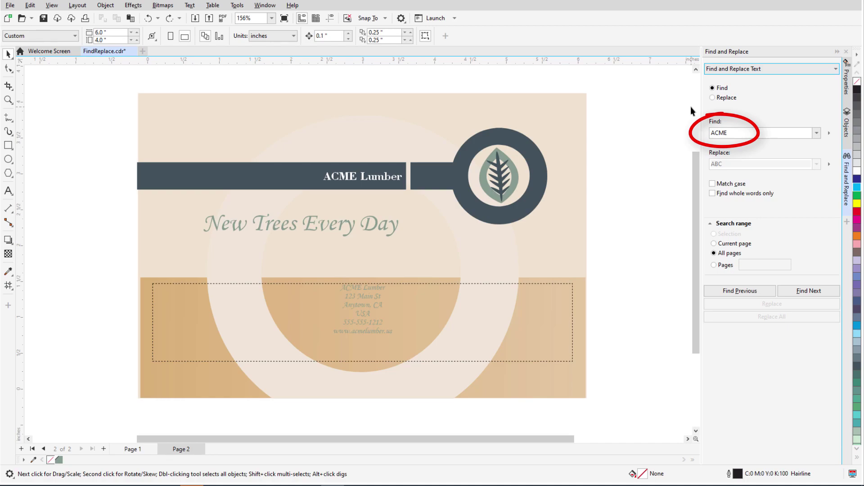
click(806, 291)
click(805, 291)
click(806, 292)
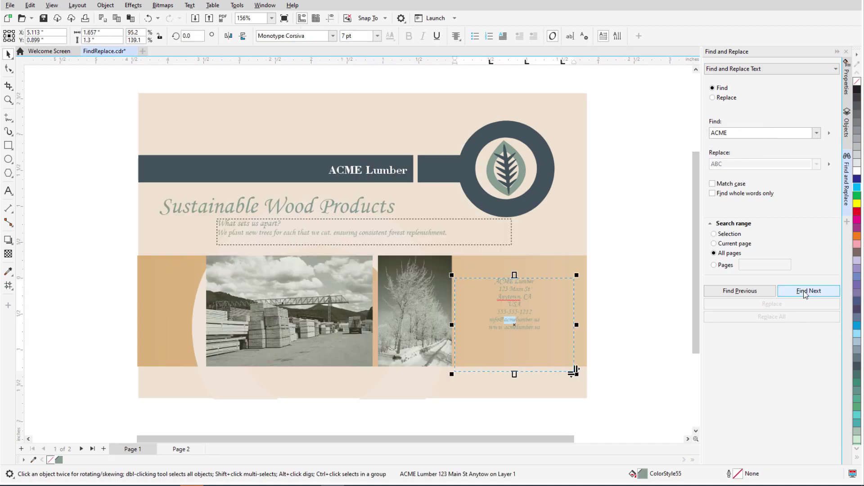
click(805, 291)
click(805, 291)
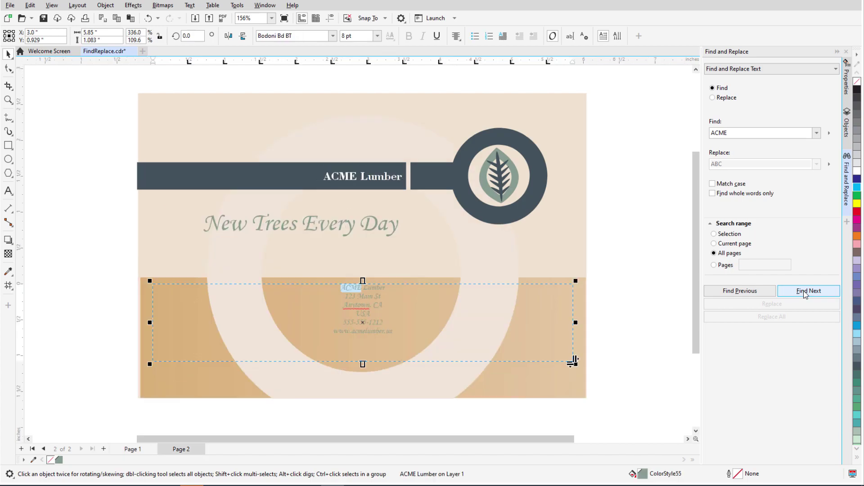
click(805, 292)
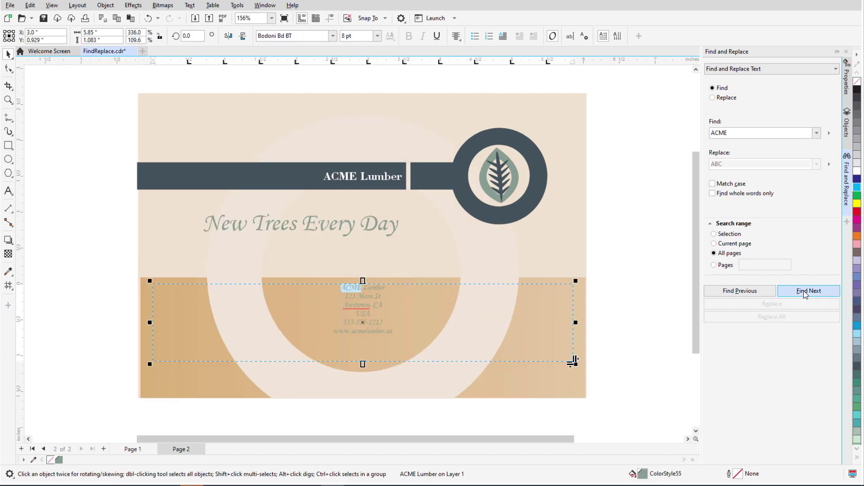
Switch to replacing text and try to replace every ACME with ABC on all pages, ignoring case.
click(713, 98)
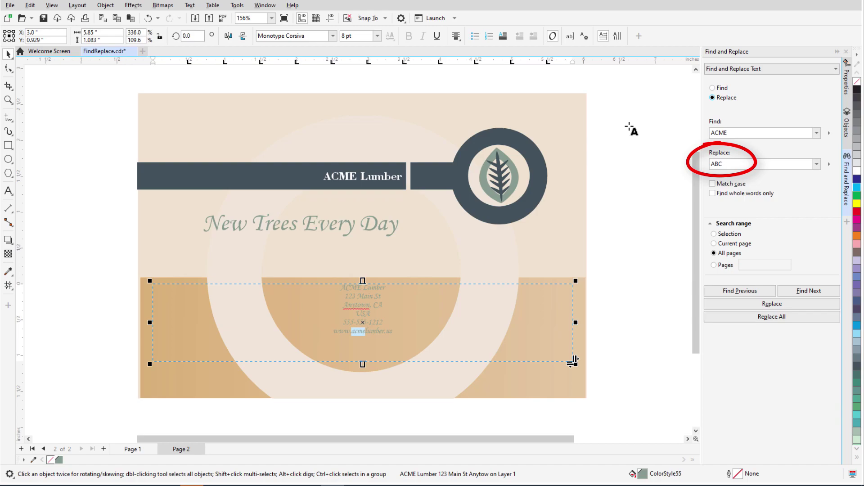
click(754, 317)
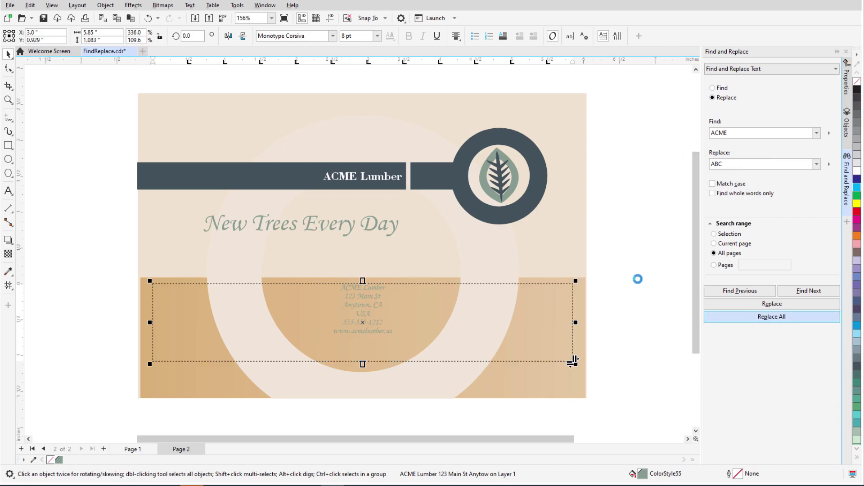
click(444, 265)
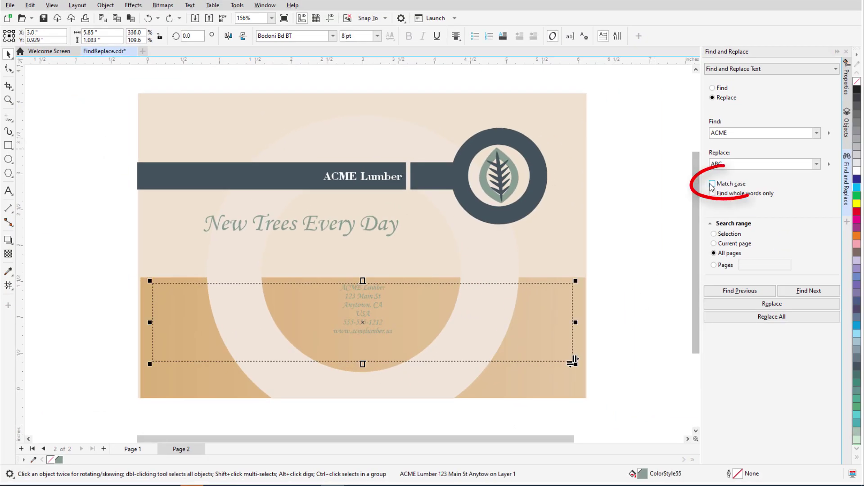
Turn on case matching, replace every uppercase ACME with ABC on all pages, and clear the selection.
click(712, 184)
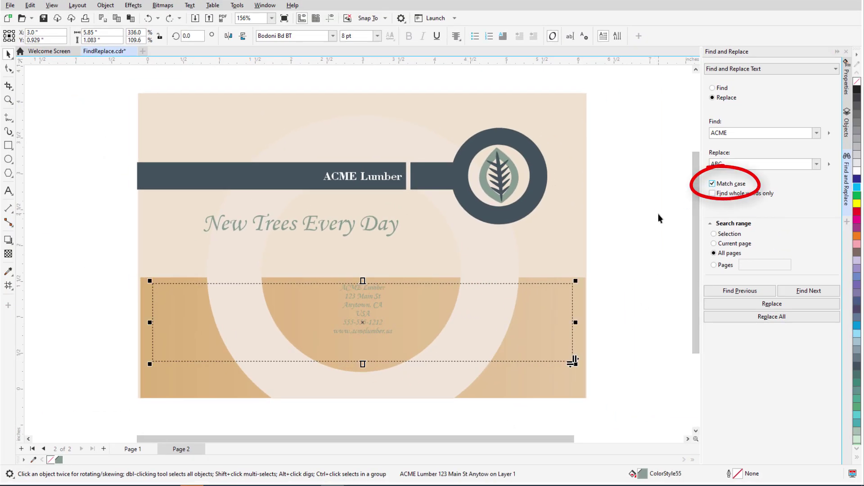
click(725, 318)
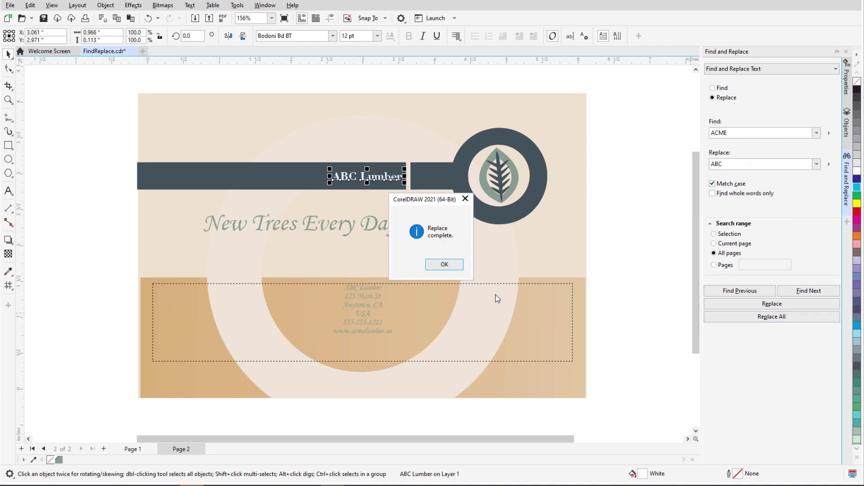
key(Return)
click(622, 299)
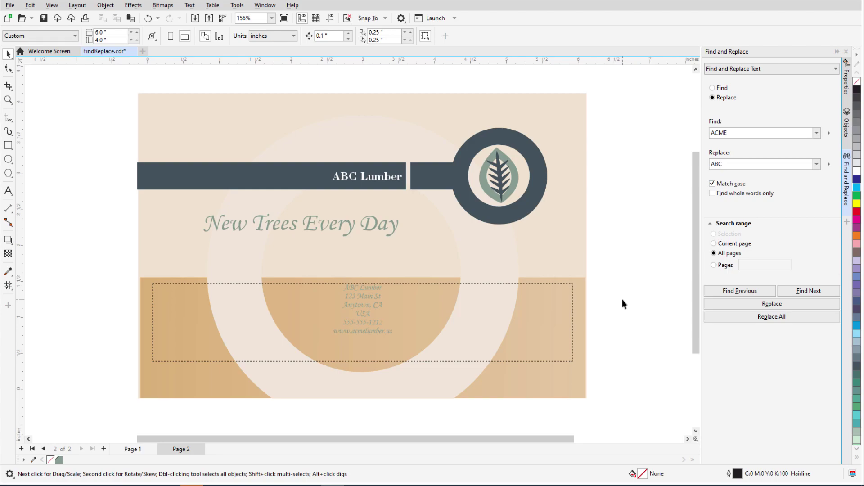
Undo the case-matched replacement and run it again, replacing all uppercase ACME with ABC on all pages.
key(ctrl+z)
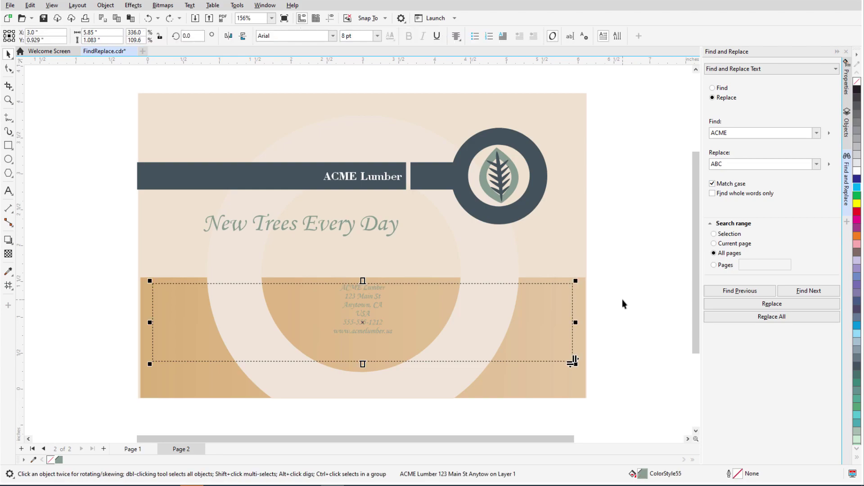
key(ctrl+z)
click(622, 299)
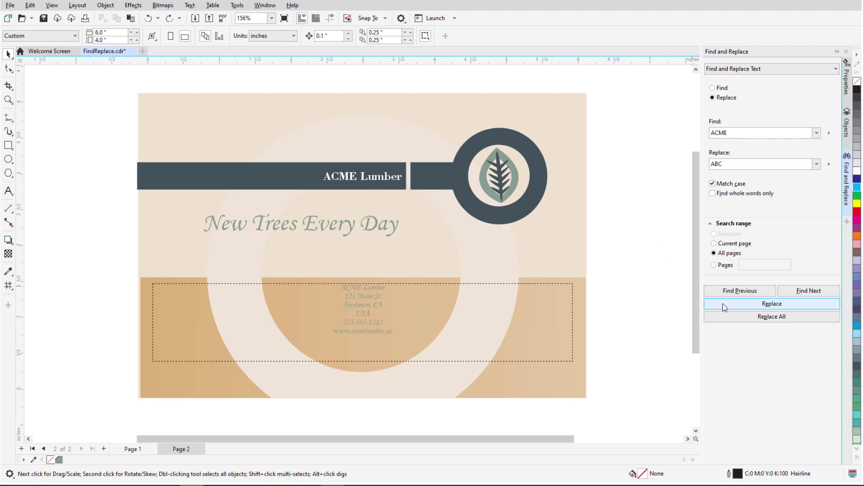
click(758, 318)
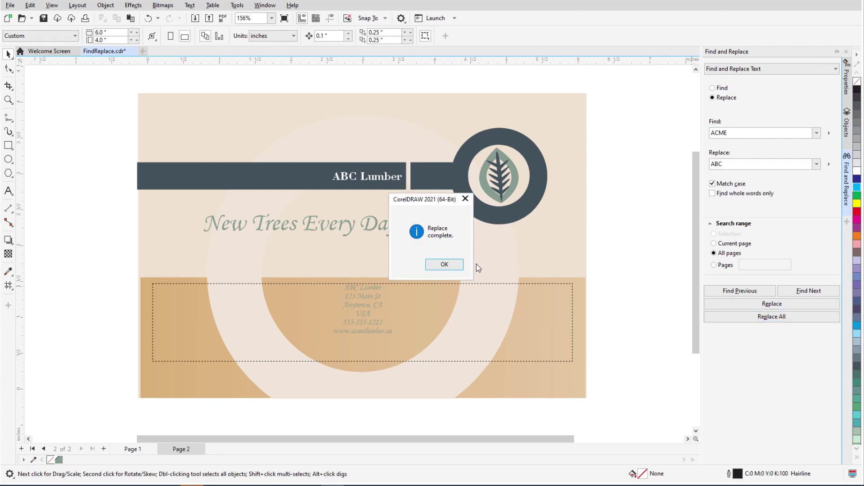
click(457, 269)
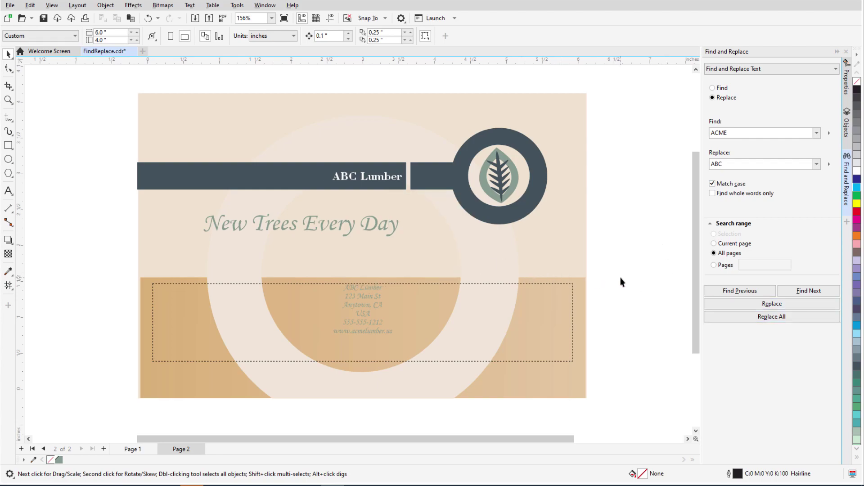